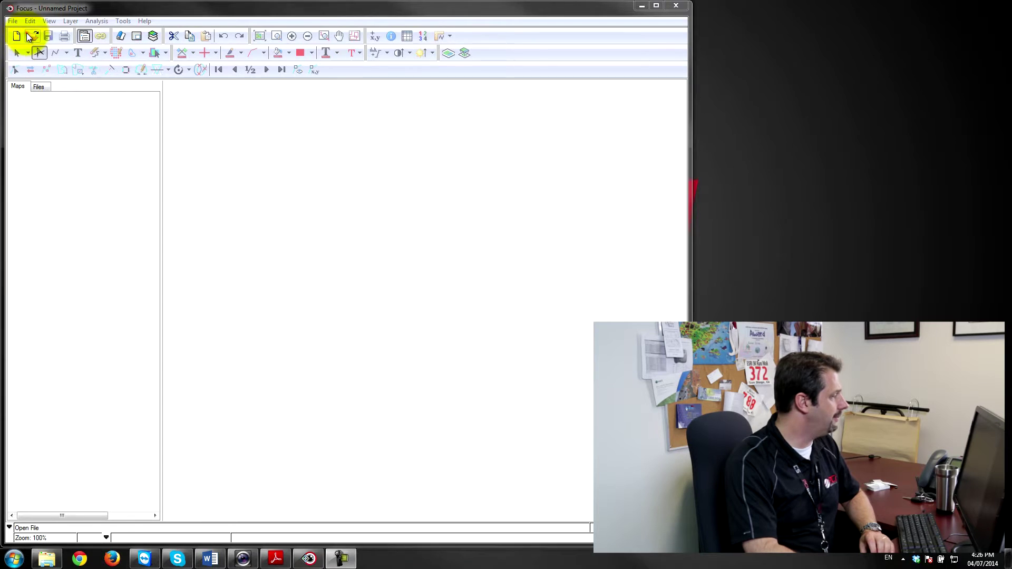
# Open the BridgeFix_Mosaic.gpr project
pyautogui.click(30, 35)
pyautogui.click(101, 101)
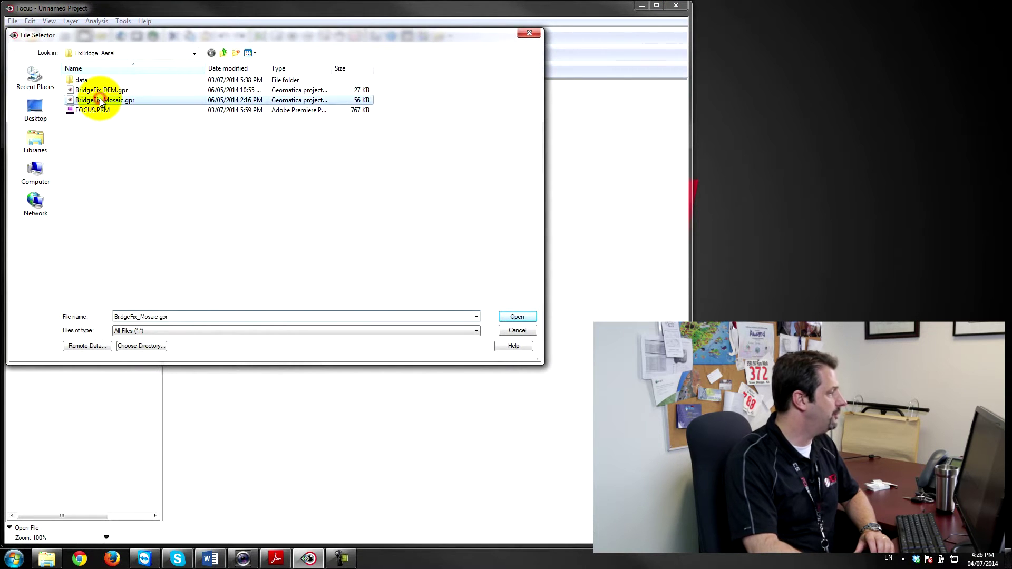
pyautogui.click(517, 317)
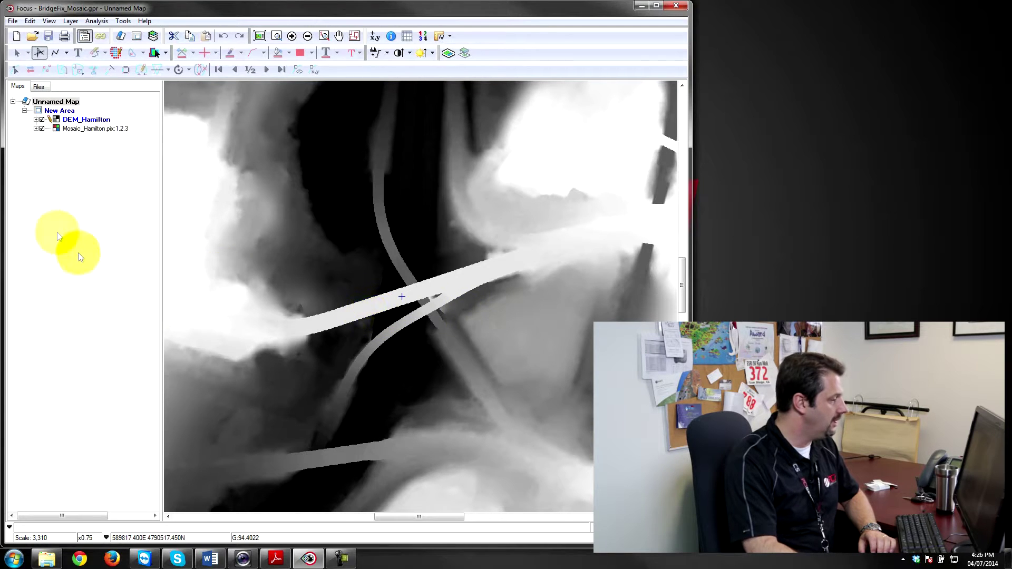
# Start DEM Editing on DEM_Hamilton and zoom the map in on the bridge crossing
pyautogui.click(74, 121)
pyautogui.click(71, 21)
pyautogui.click(104, 200)
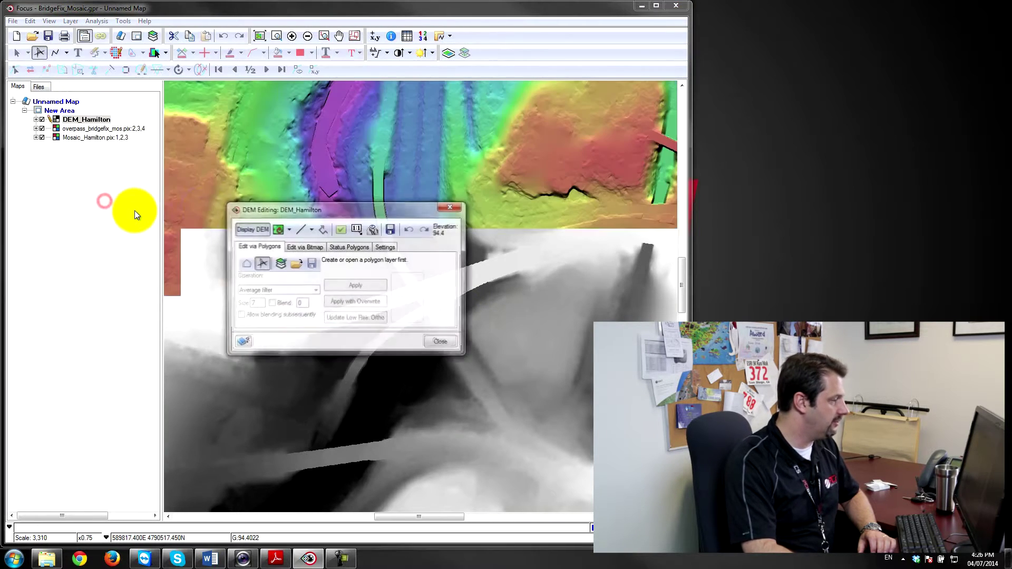
pyautogui.moveTo(355, 211); pyautogui.dragTo(712, 222)
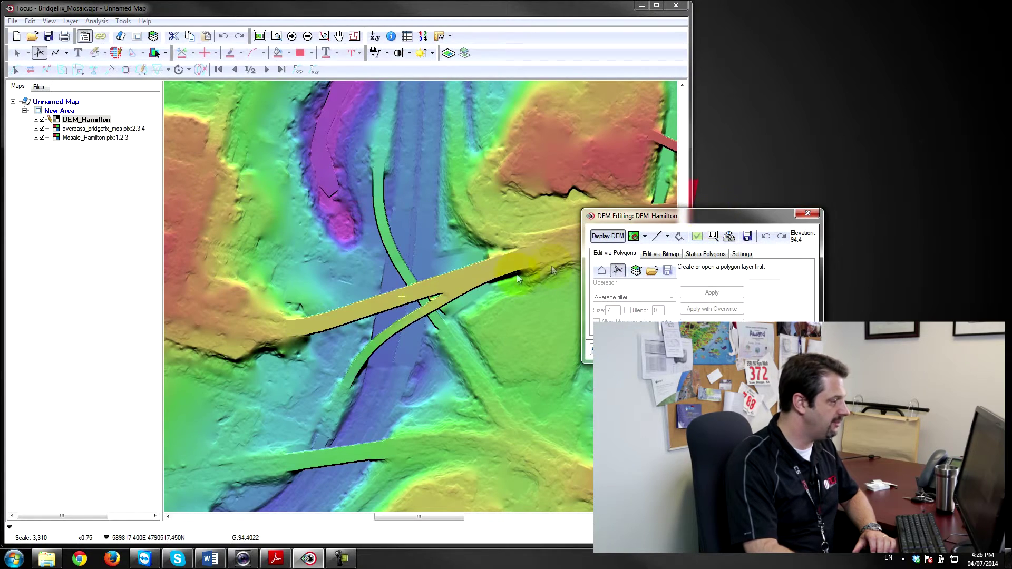
pyautogui.scroll(1, 421, 293)
pyautogui.moveTo(425, 293); pyautogui.dragTo(402, 280, button='middle')
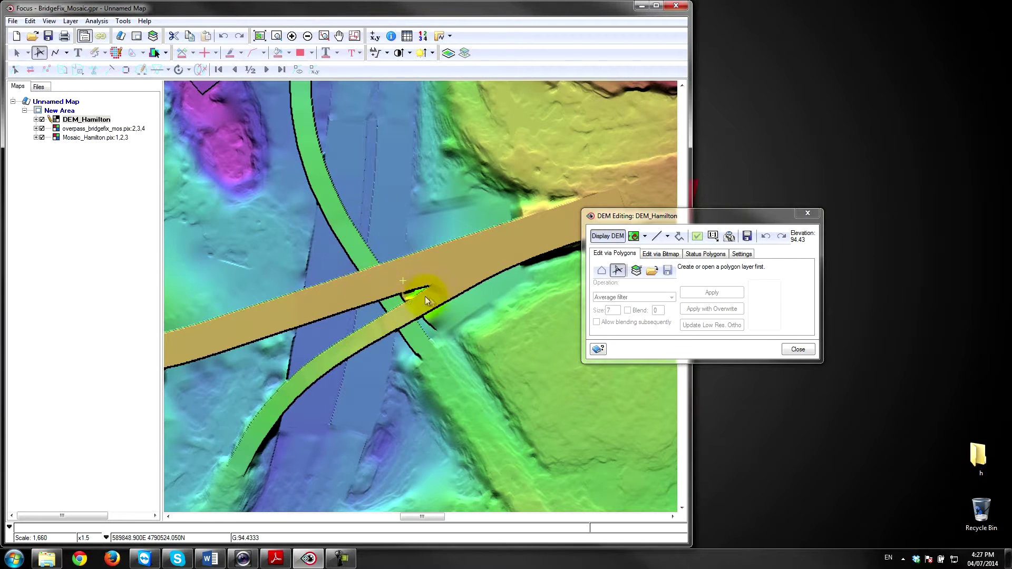
pyautogui.moveTo(698, 216); pyautogui.dragTo(836, 355)
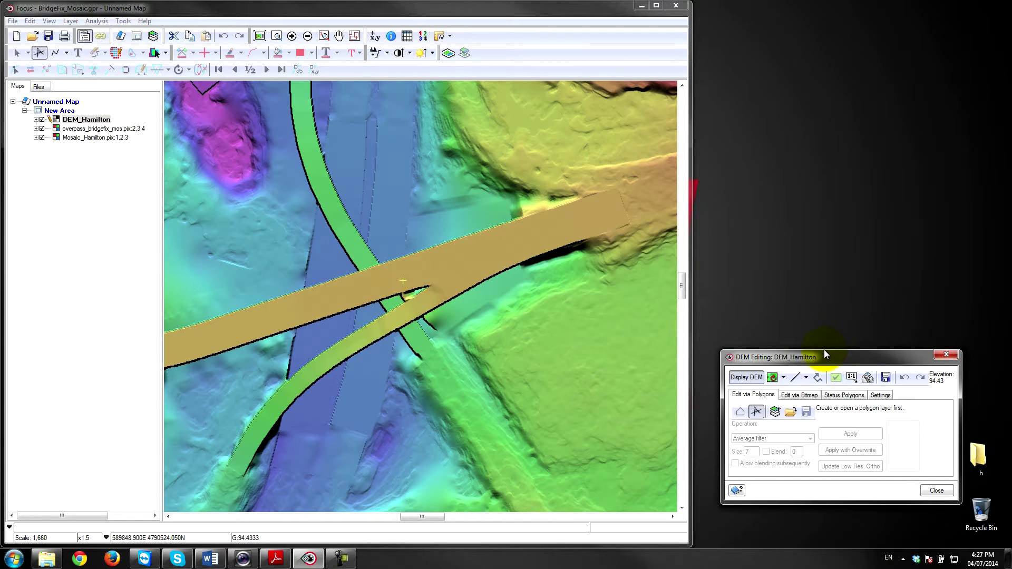
# Hide DEM_Hamilton, remove overpass_bridgefix_mos, and edit Mosaic_Hamilton at 1:1 zoom
pyautogui.click(745, 378)
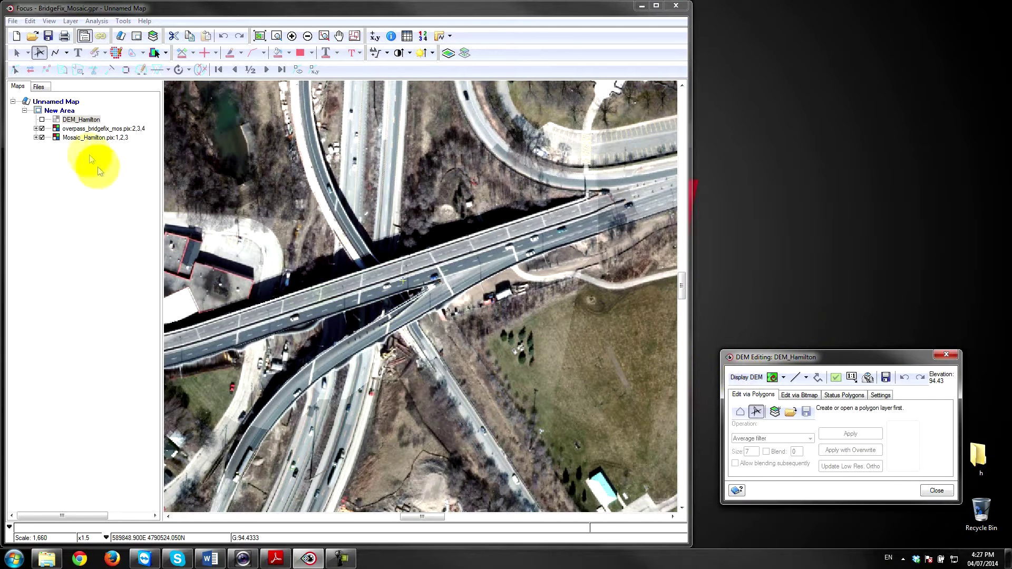
pyautogui.rightClick(72, 128)
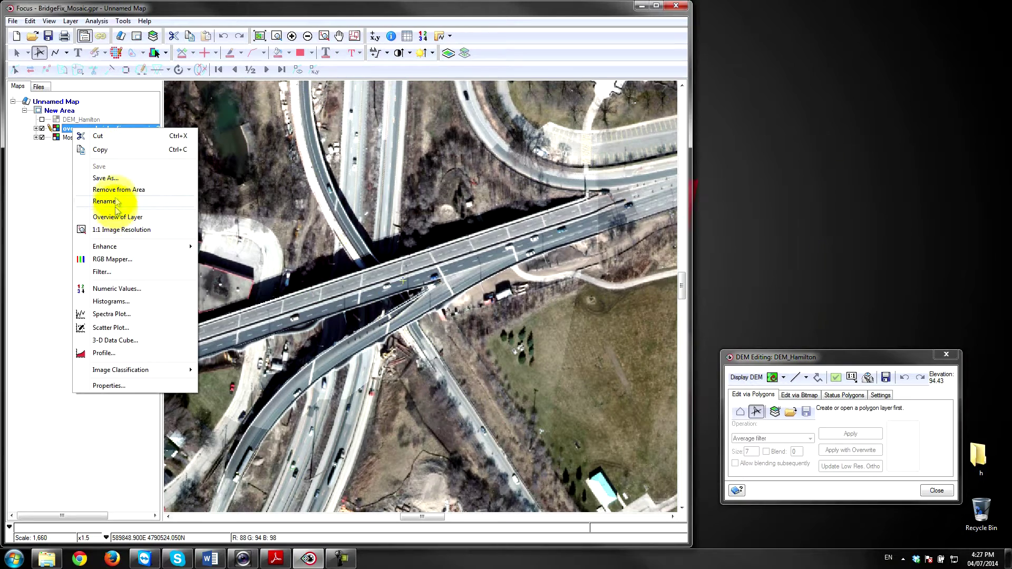
pyautogui.click(115, 190)
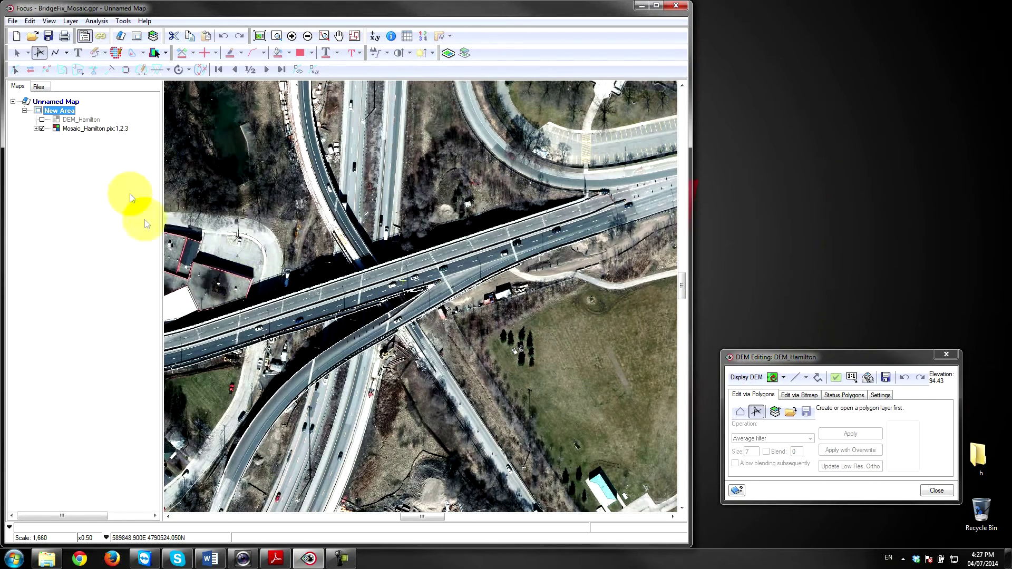
pyautogui.click(98, 129)
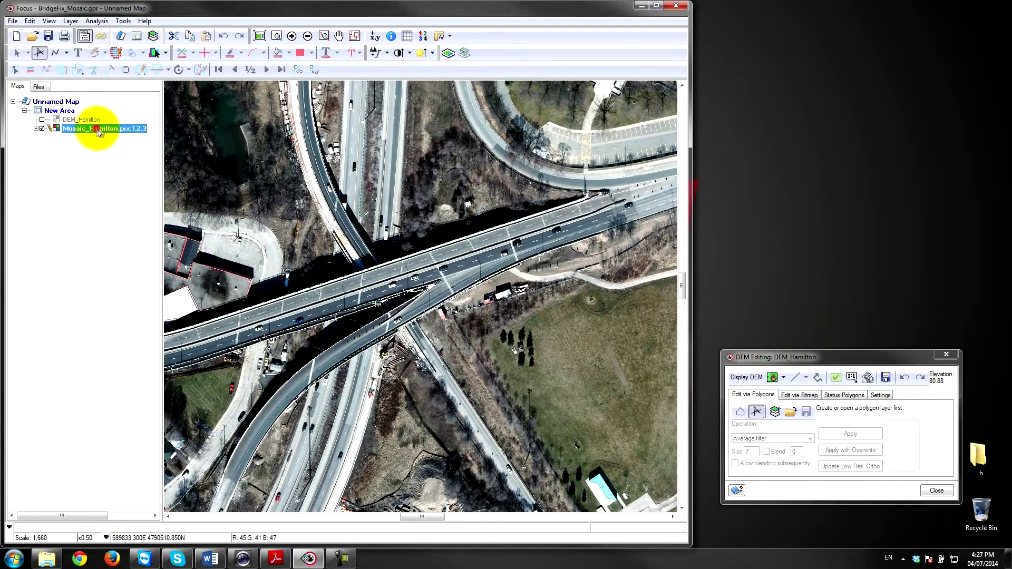
pyautogui.click(324, 35)
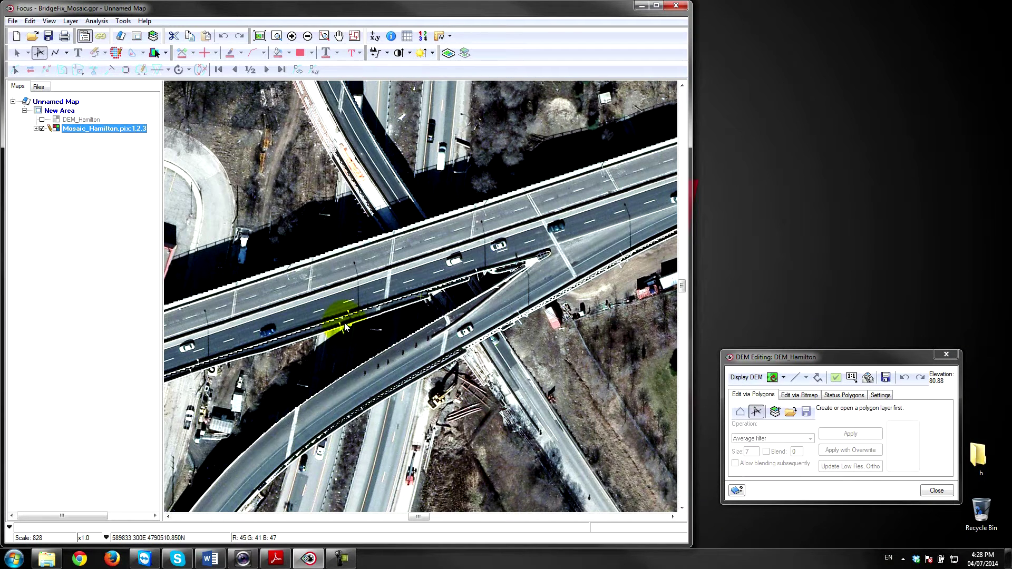
# Enable Smart GeoFill Special Settings with a 1:1 pixel size of 0.15 m
pyautogui.moveTo(820, 353); pyautogui.dragTo(817, 362)
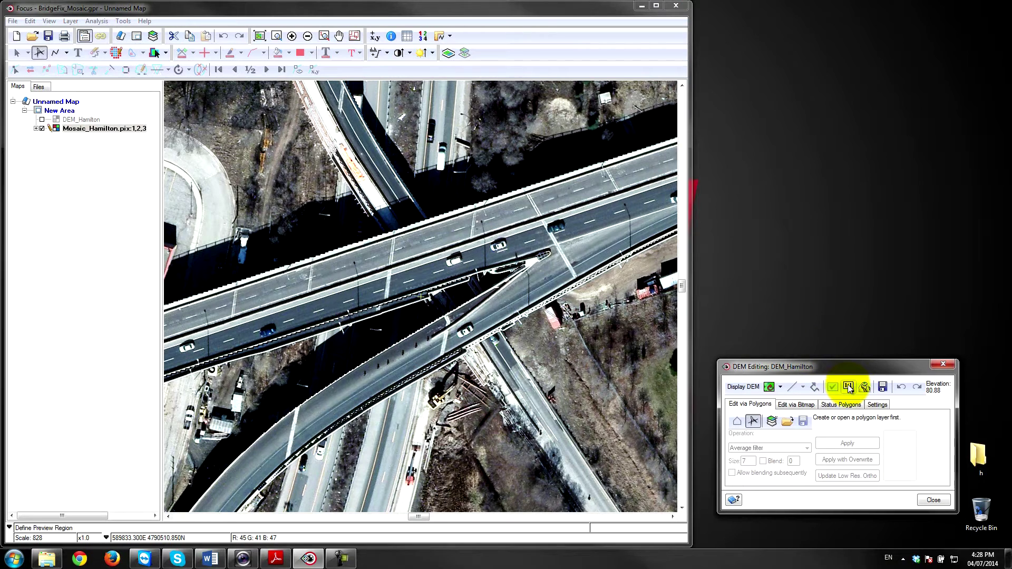
pyautogui.click(878, 405)
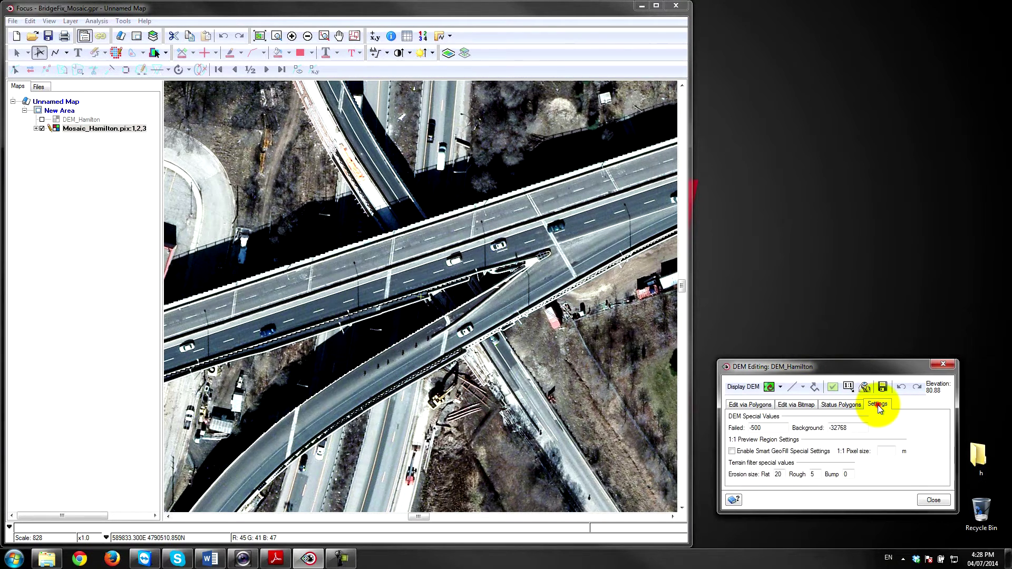
pyautogui.click(732, 451)
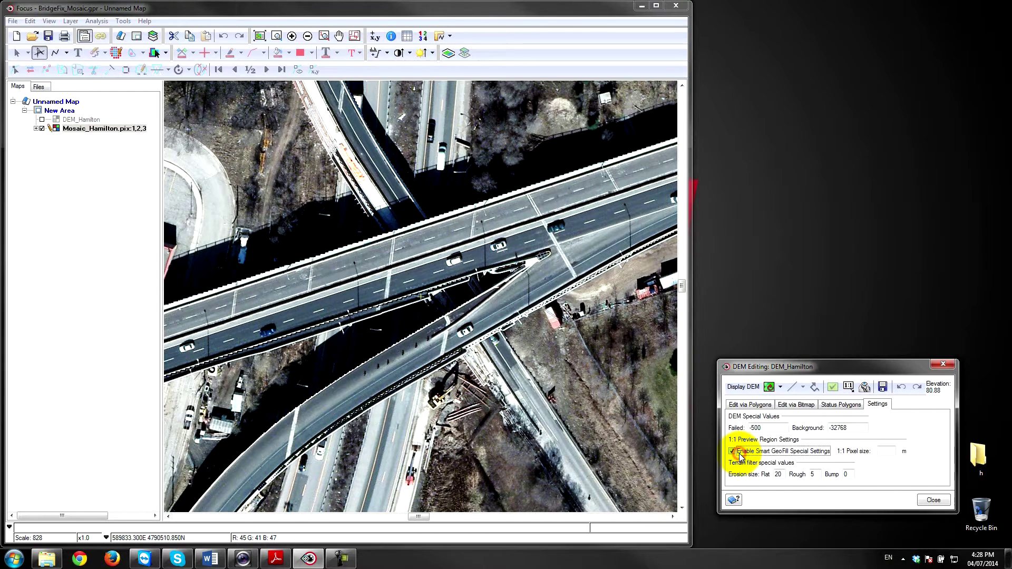
pyautogui.click(890, 452)
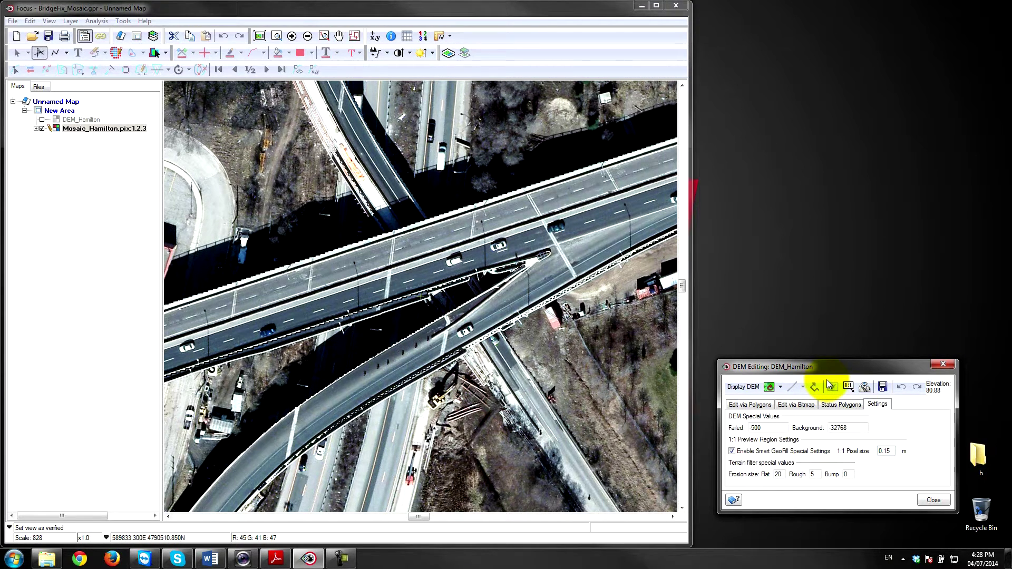
pyautogui.click(750, 404)
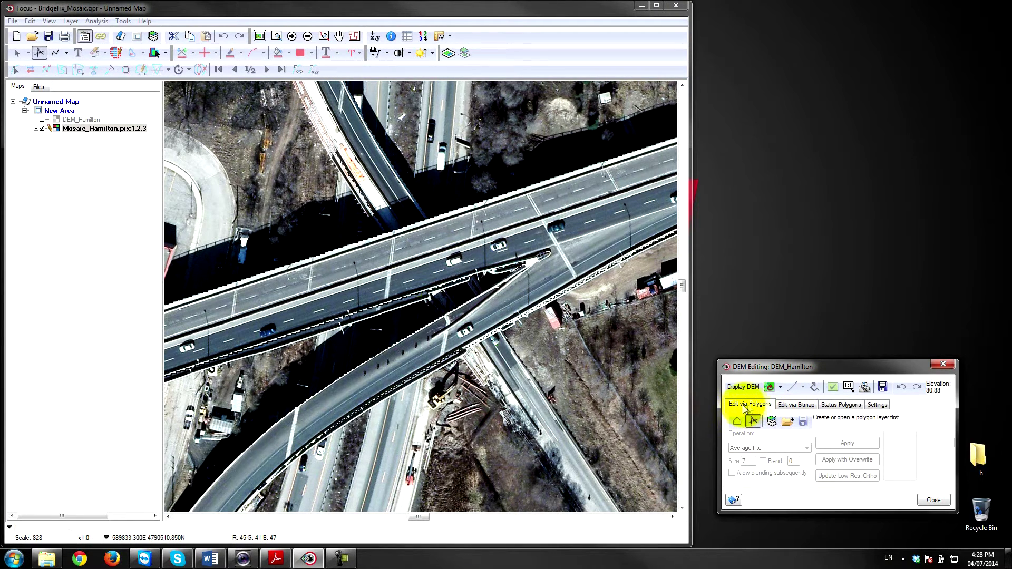
# Load the DEM Editing Polygons layer from bridgefix_mosaic_vec.pix and recentre the map on the bridge
pyautogui.click(787, 422)
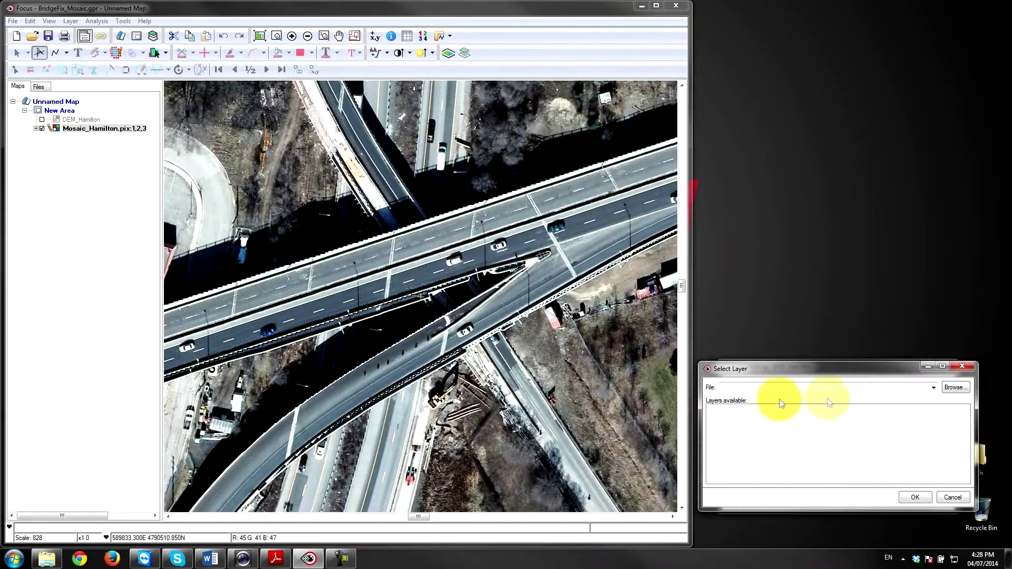
pyautogui.click(933, 388)
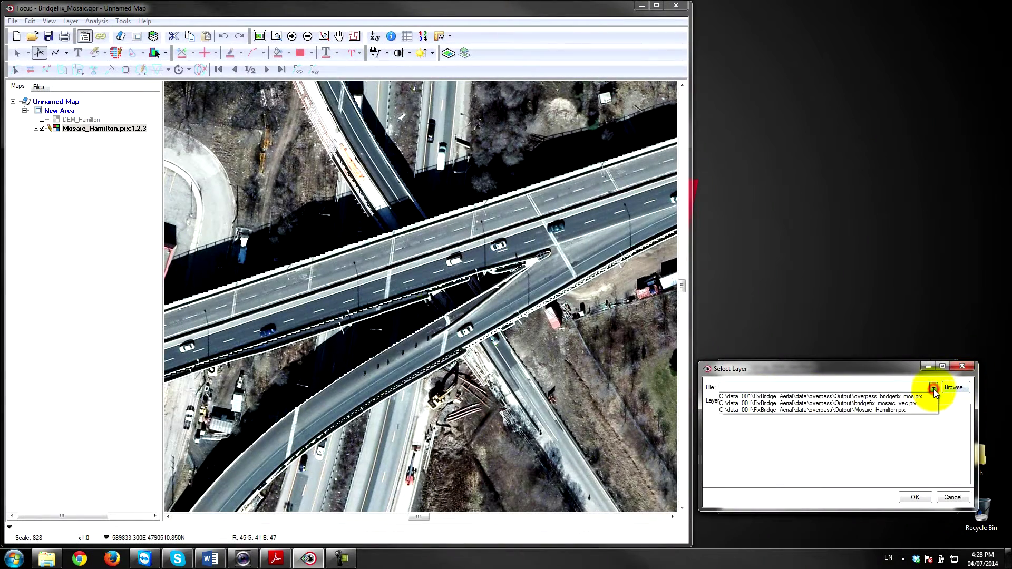
pyautogui.click(890, 404)
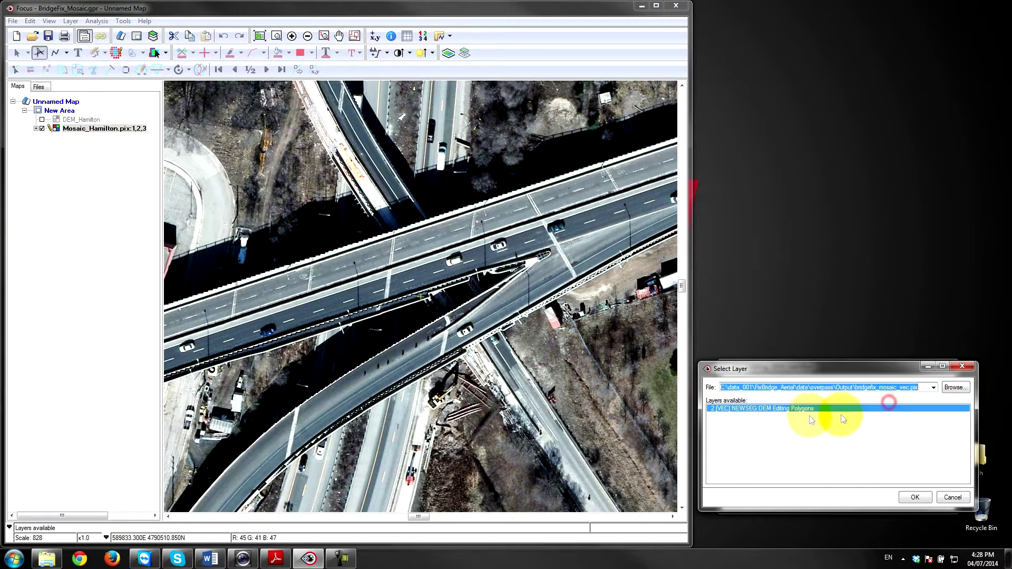
pyautogui.click(916, 498)
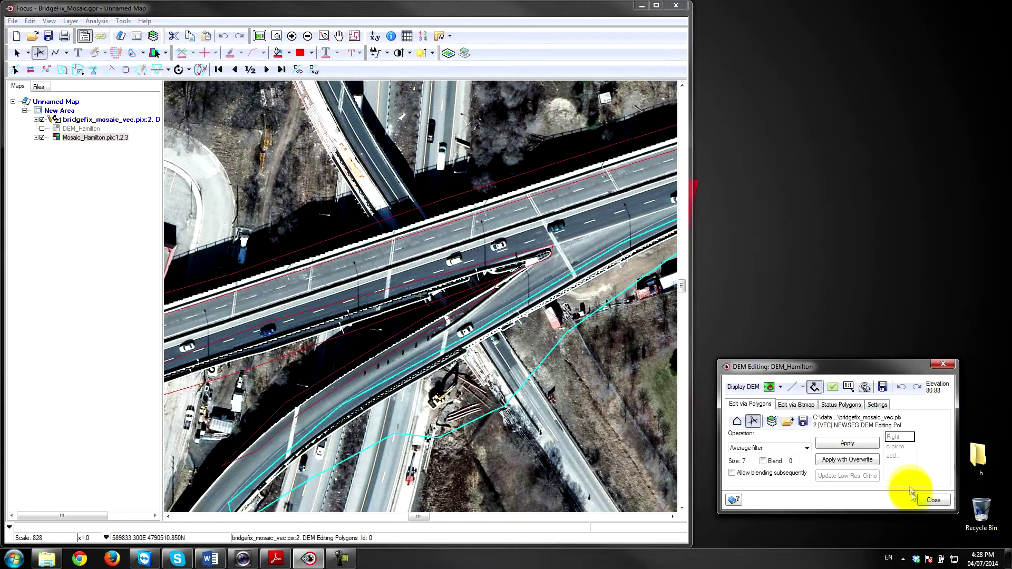
pyautogui.moveTo(787, 366); pyautogui.dragTo(780, 381)
pyautogui.scroll(-2, 513, 326)
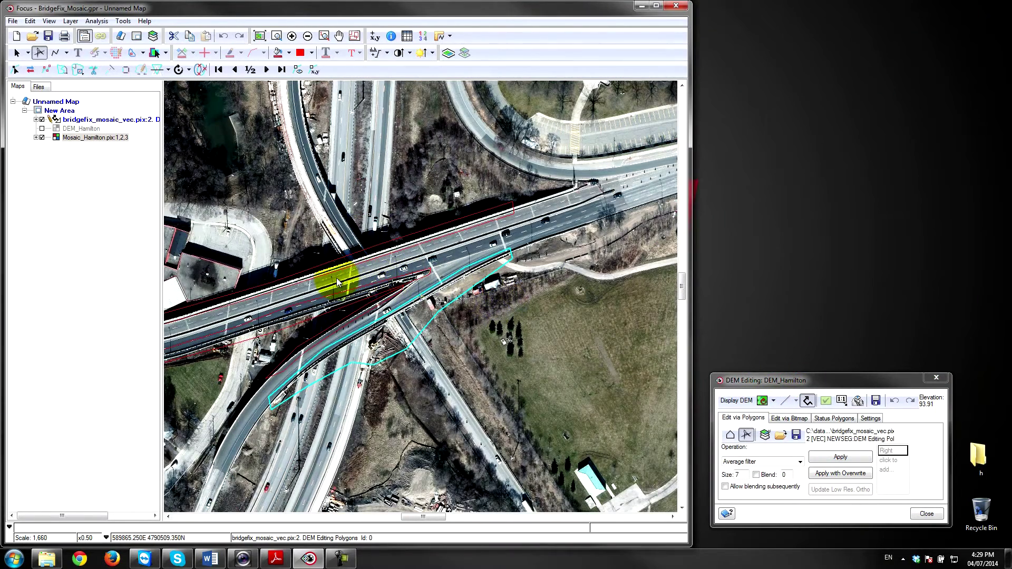
pyautogui.moveTo(350, 286); pyautogui.dragTo(400, 309, button='middle')
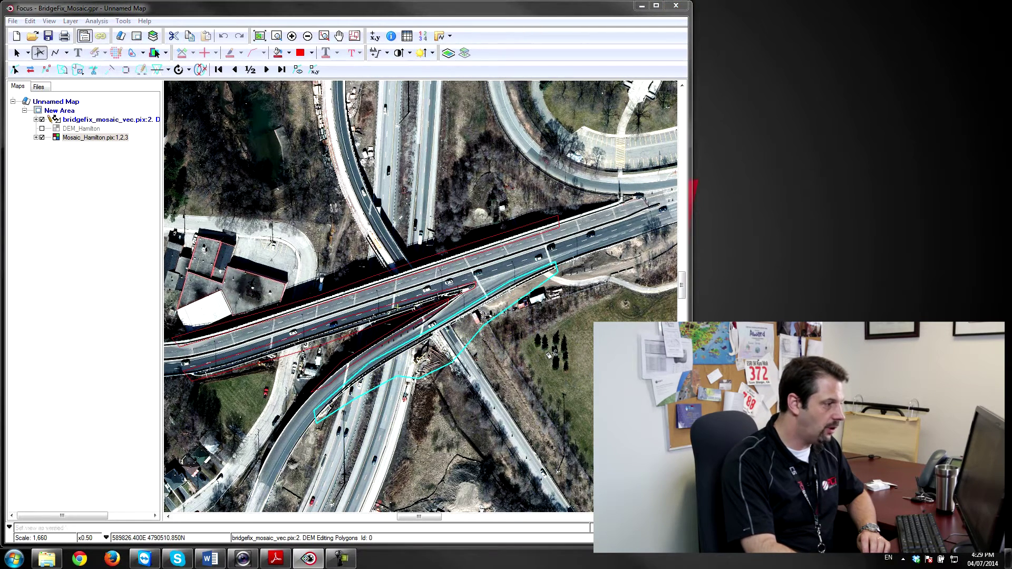
# Drag a 1:1 preview rectangle over the bridge ramps to open the full-resolution ortho preview
pyautogui.moveTo(605, 184)
pyautogui.mouseDown()
pyautogui.moveTo(506, 292)
pyautogui.moveTo(260, 447)
pyautogui.moveTo(153, 470)
pyautogui.moveTo(221, 456)
pyautogui.mouseUp()
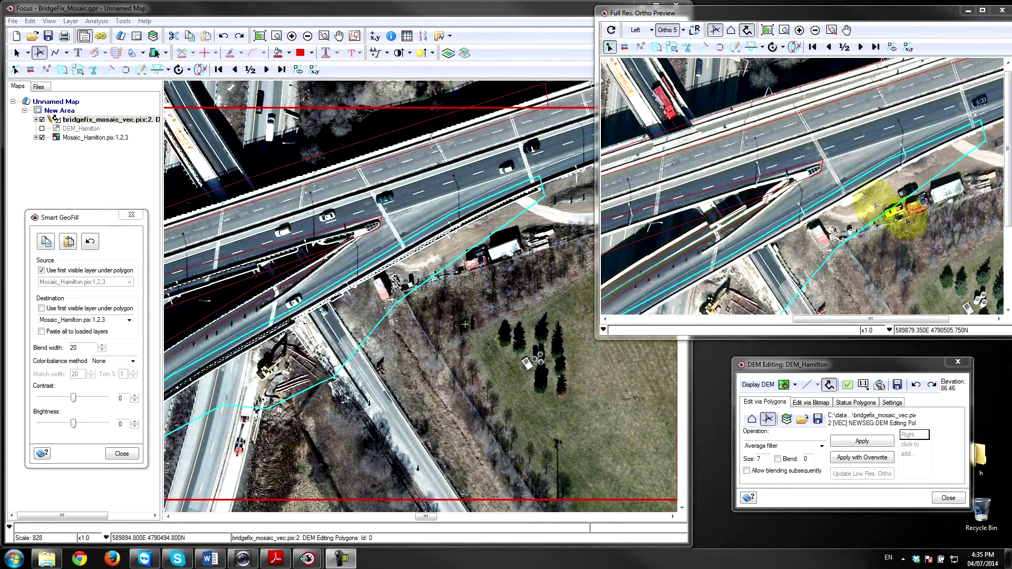
# Preview the bridge polygon in the Right image and then in Ortho 1
pyautogui.click(680, 30)
pyautogui.click(681, 55)
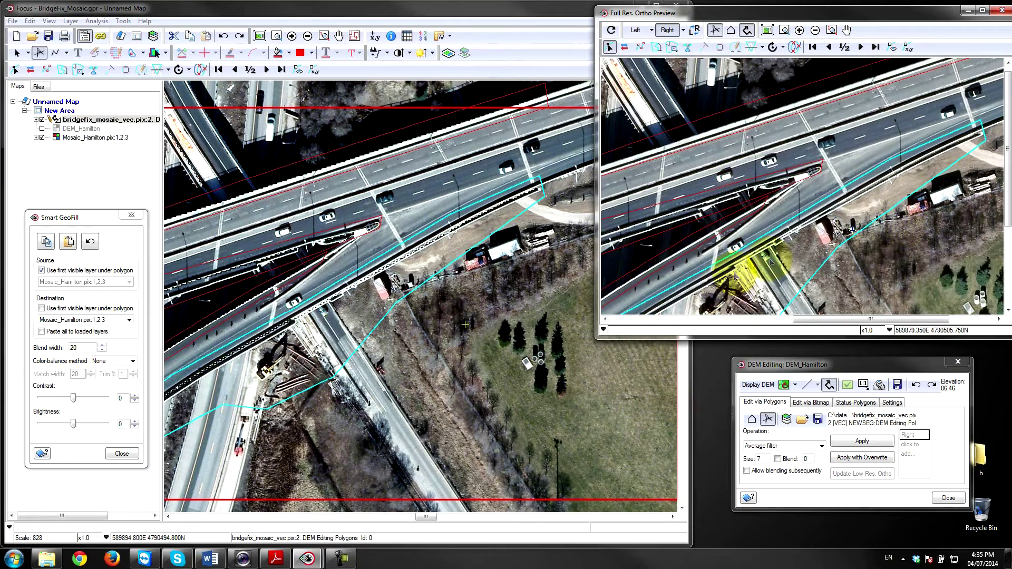
pyautogui.moveTo(844, 212); pyautogui.dragTo(864, 168)
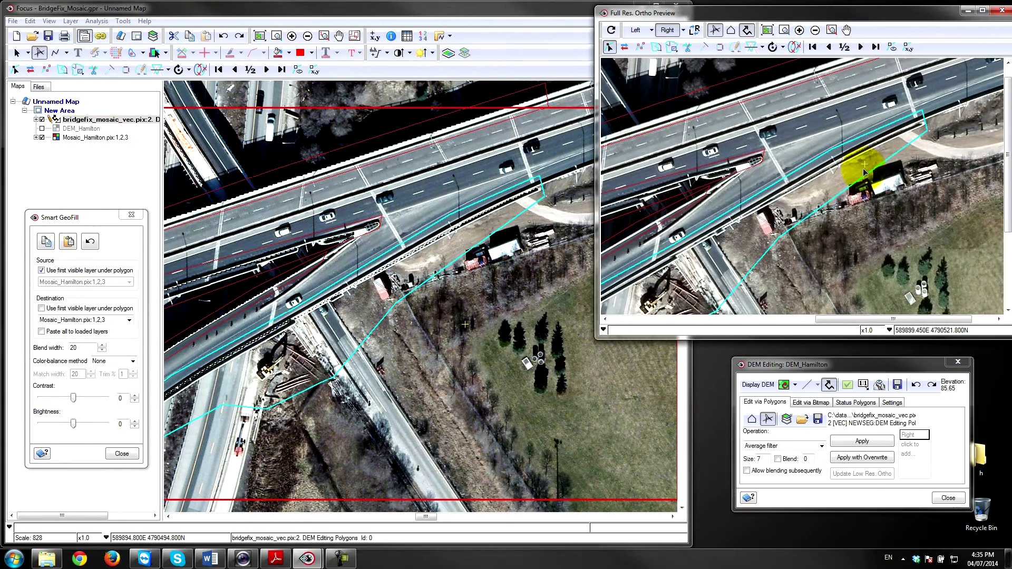
pyautogui.click(683, 30)
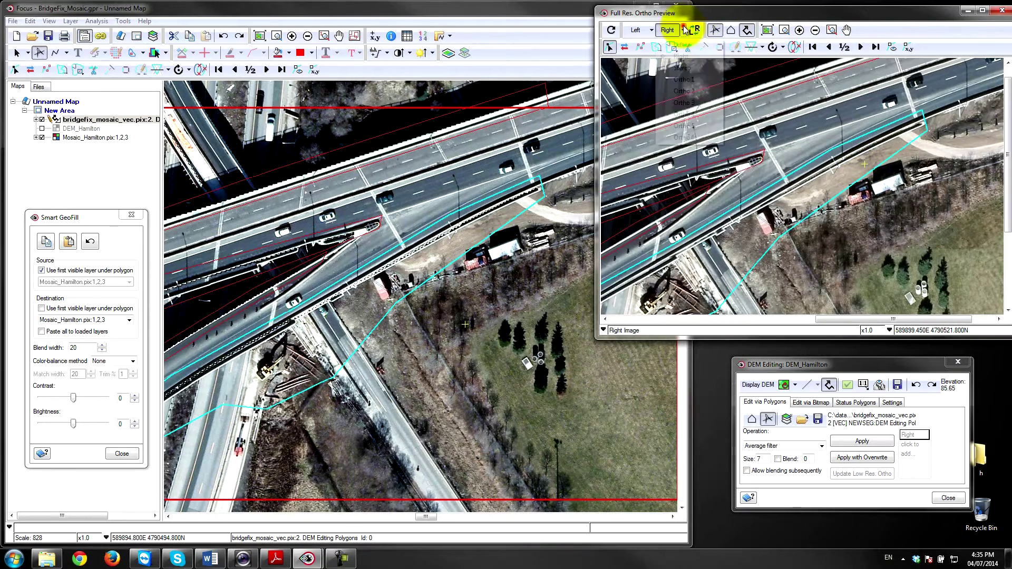
pyautogui.click(680, 79)
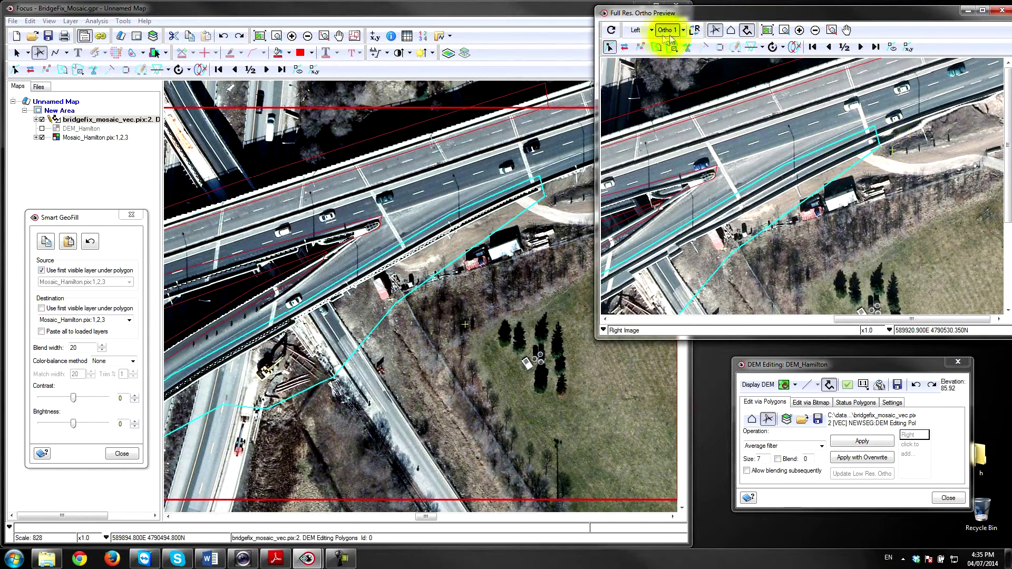
# Compare Ortho 2 with Ortho 3, then copy the Ortho 3 imagery inside the polygon
pyautogui.click(684, 30)
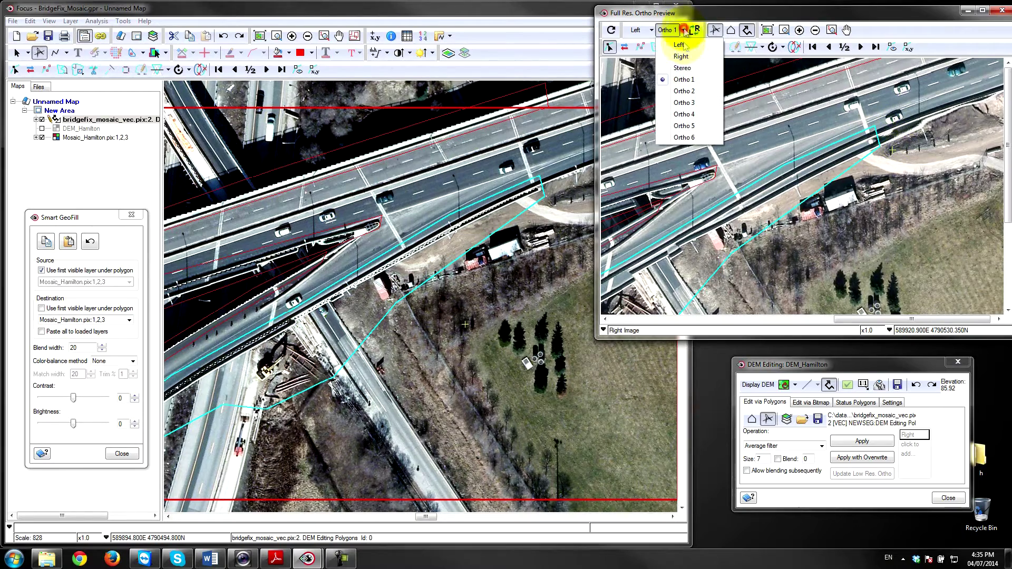
pyautogui.click(685, 92)
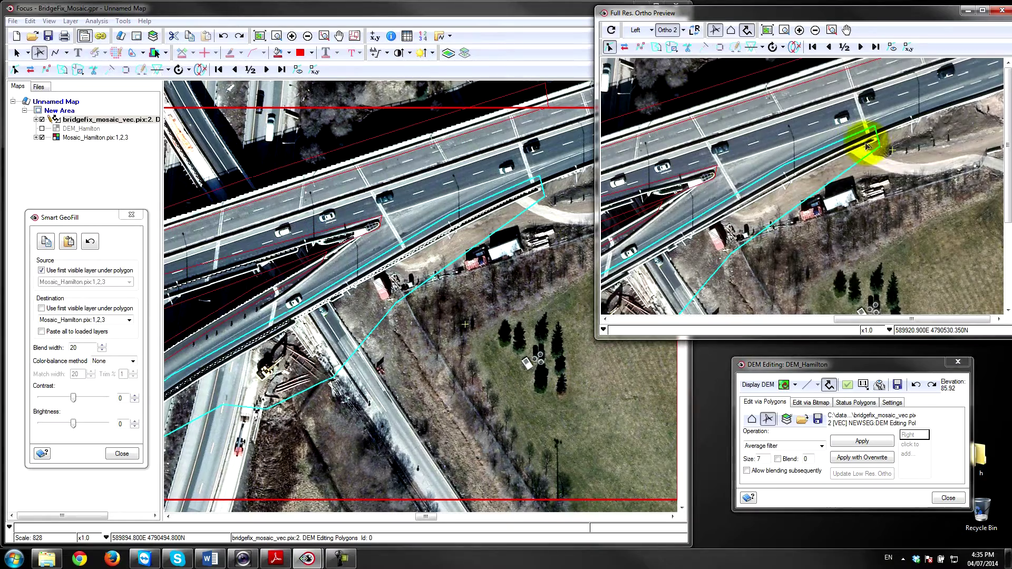
pyautogui.click(680, 30)
pyautogui.click(686, 103)
pyautogui.moveTo(729, 211); pyautogui.dragTo(759, 190, button='middle')
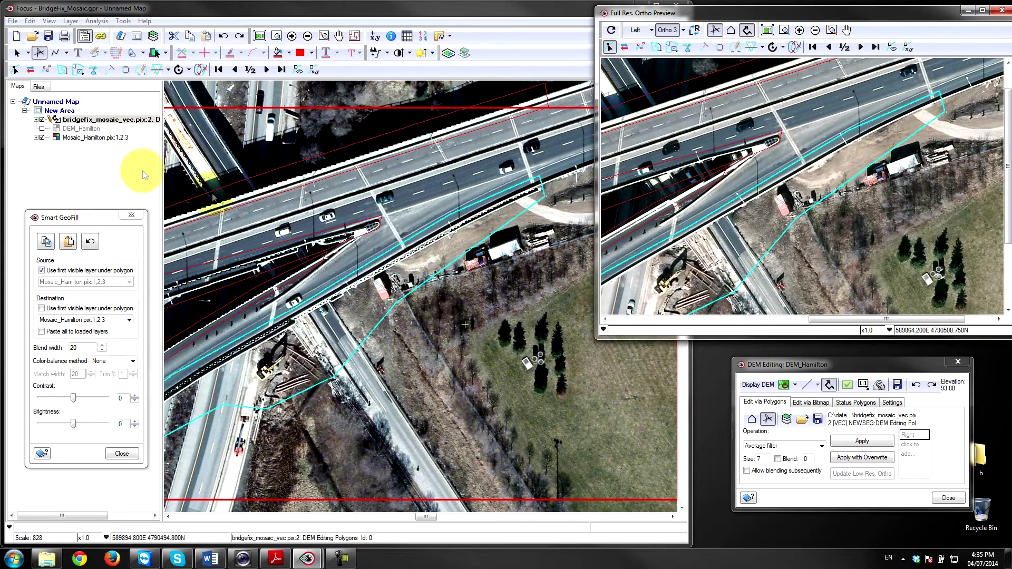
pyautogui.click(46, 242)
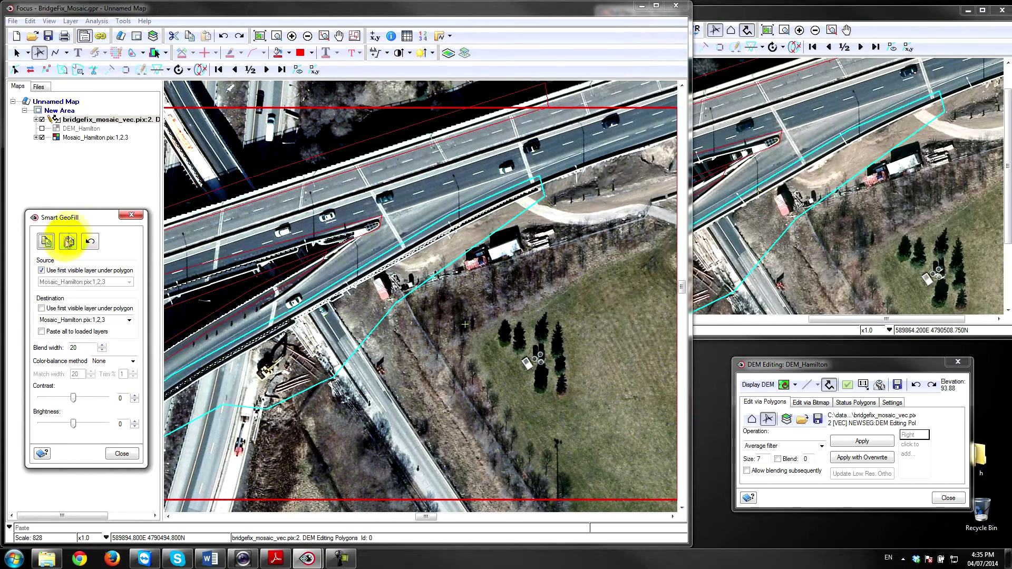
# Paste the Ortho 3 imagery into the ramp polygon and pan to inspect the repair
pyautogui.click(68, 242)
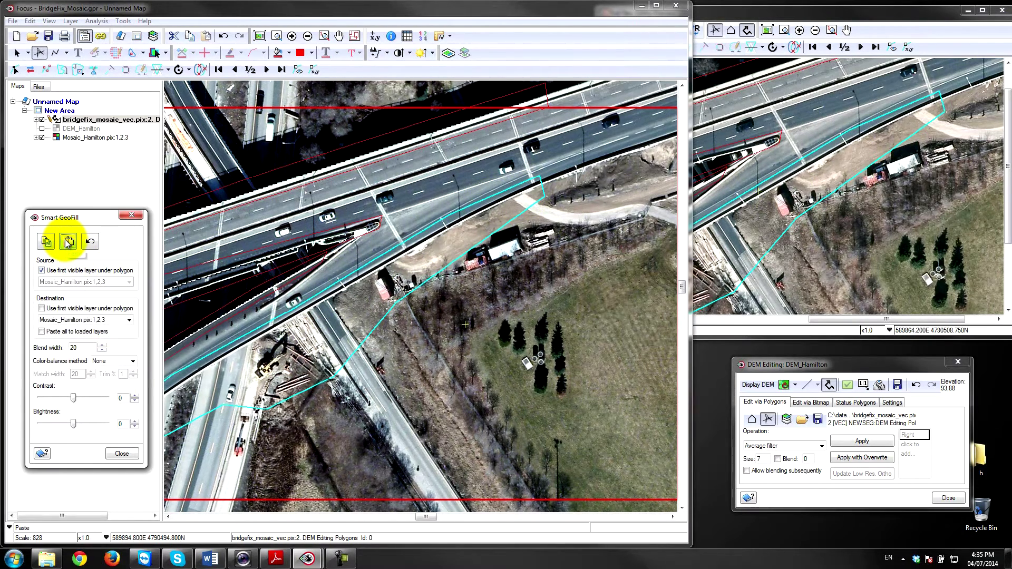
pyautogui.moveTo(257, 365); pyautogui.dragTo(372, 311, button='middle')
pyautogui.moveTo(317, 373); pyautogui.dragTo(343, 350, button='middle')
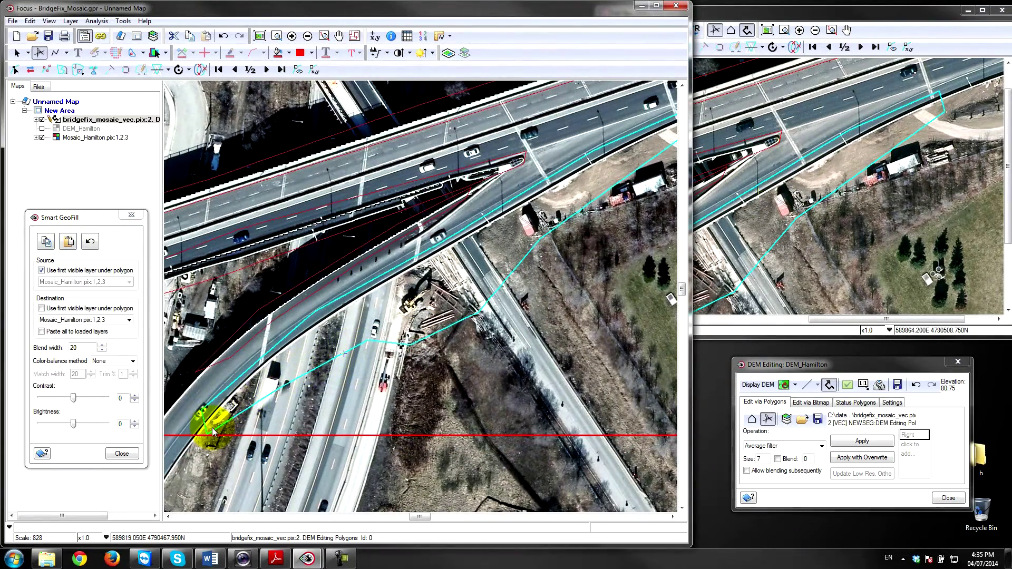
pyautogui.moveTo(628, 163); pyautogui.dragTo(544, 260, button='middle')
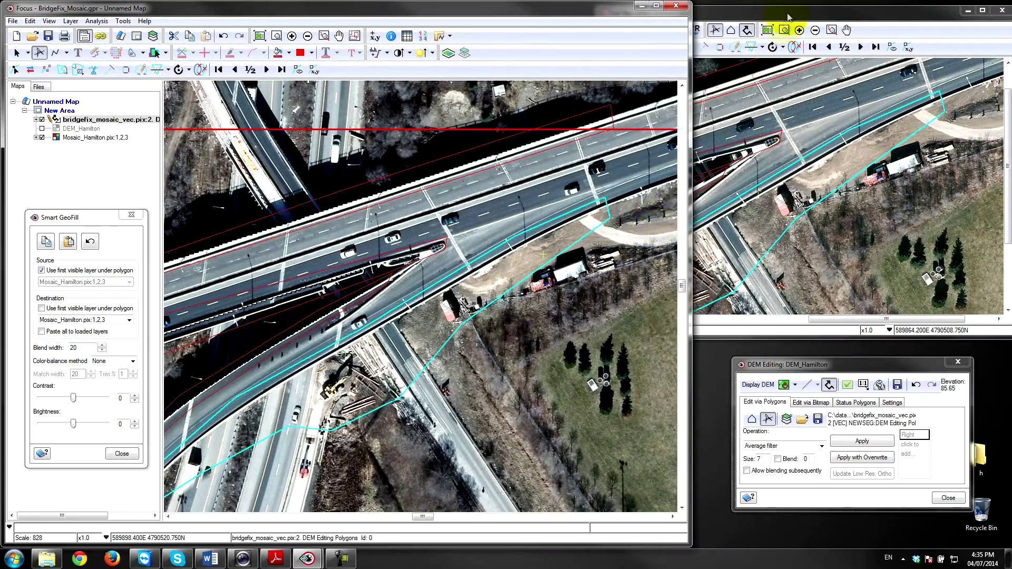
# Show the Right image in the ortho preview and select polygon Id 2 along the upper highway
pyautogui.click(790, 95)
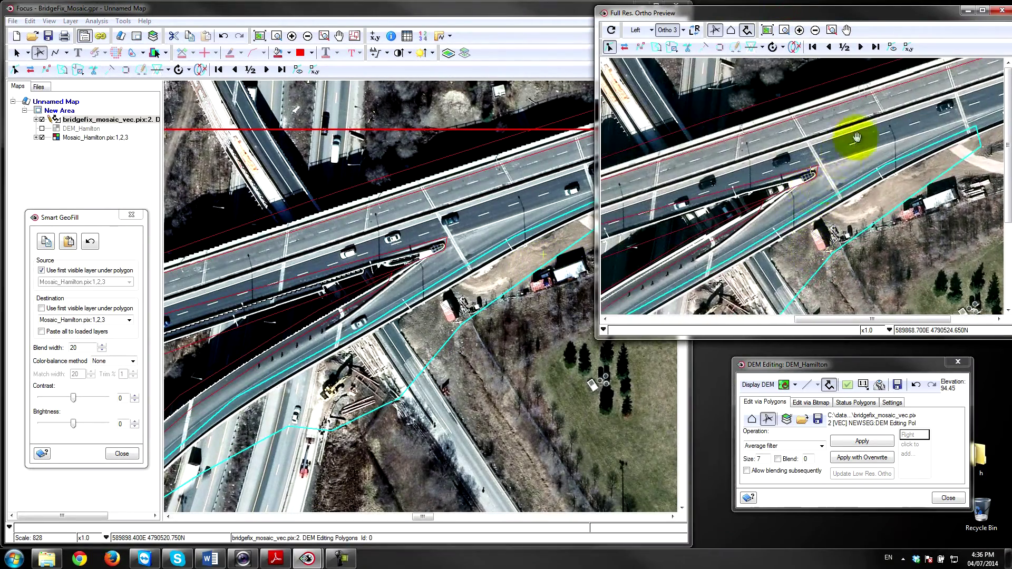
pyautogui.scroll(-1, 816, 136)
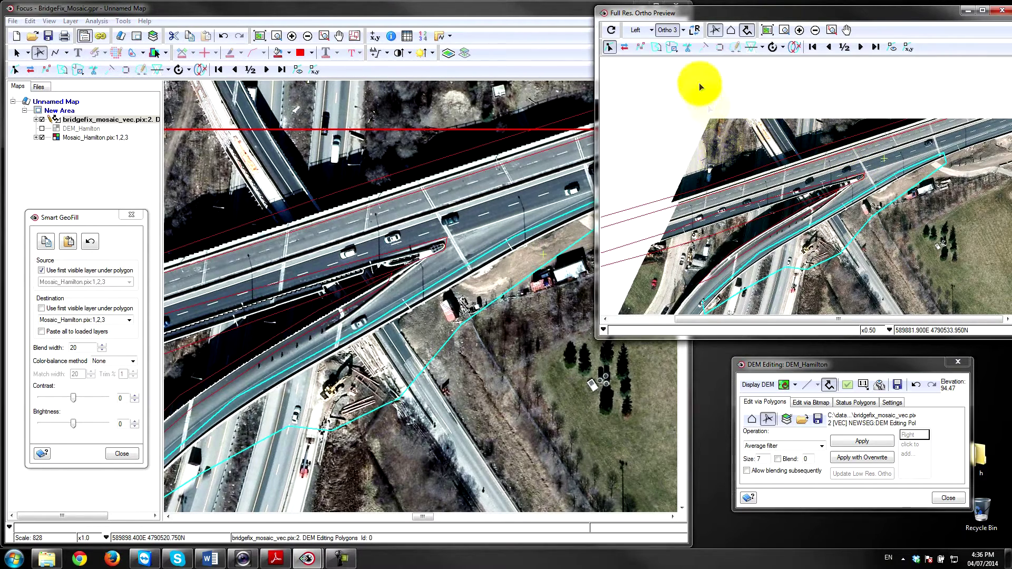
pyautogui.click(678, 30)
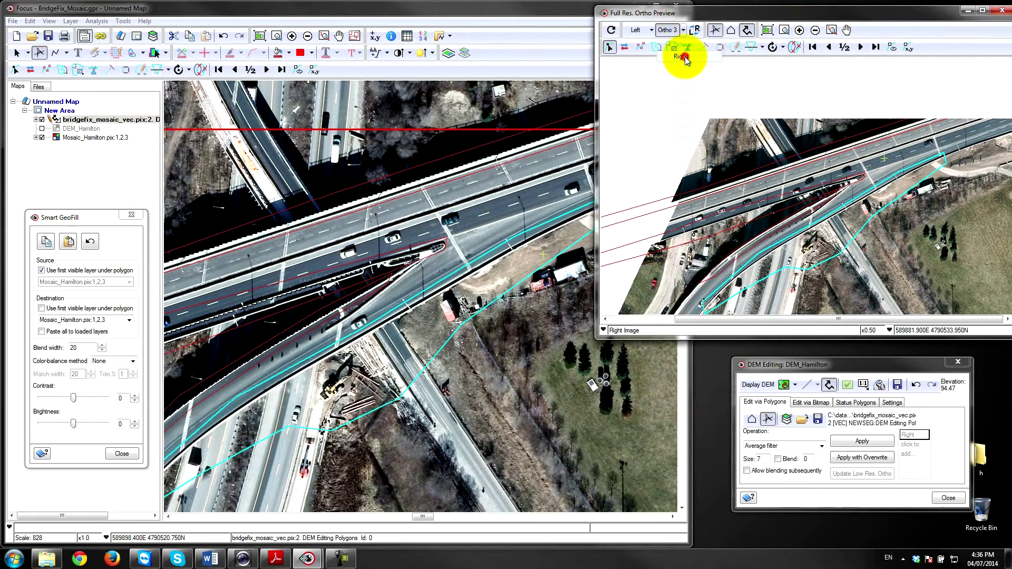
pyautogui.click(685, 57)
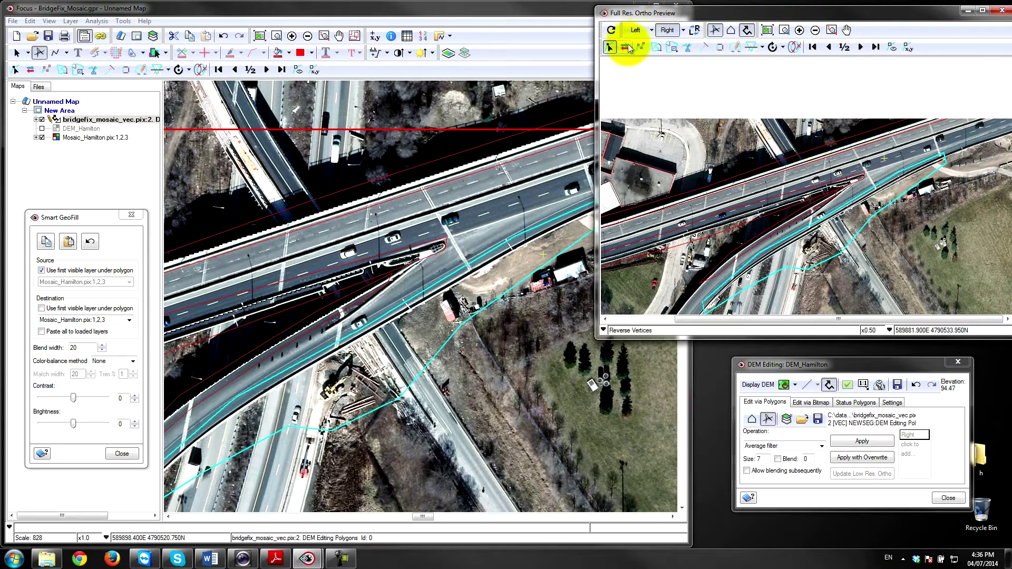
pyautogui.click(835, 151)
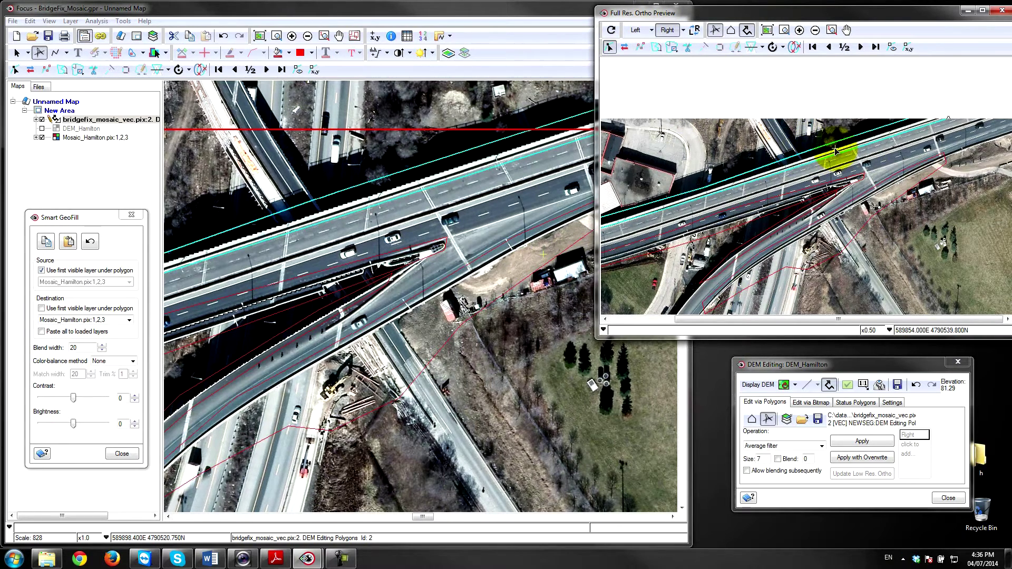
# Compare the upper-highway polygon in Ortho 1, Ortho 2 and Ortho 3
pyautogui.click(683, 30)
pyautogui.click(683, 79)
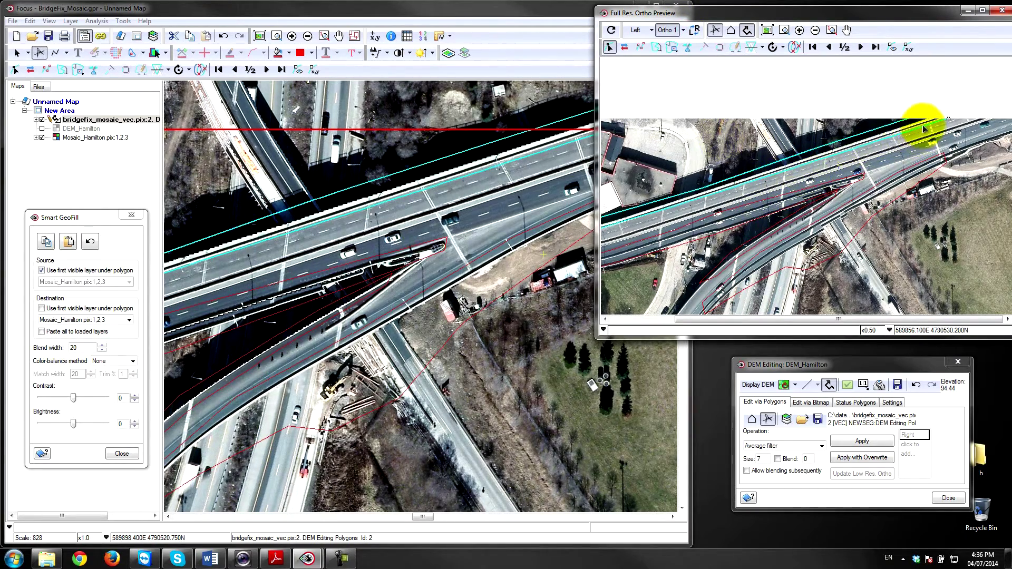
pyautogui.scroll(1, 922, 124)
pyautogui.moveTo(734, 165); pyautogui.dragTo(749, 193, button='middle')
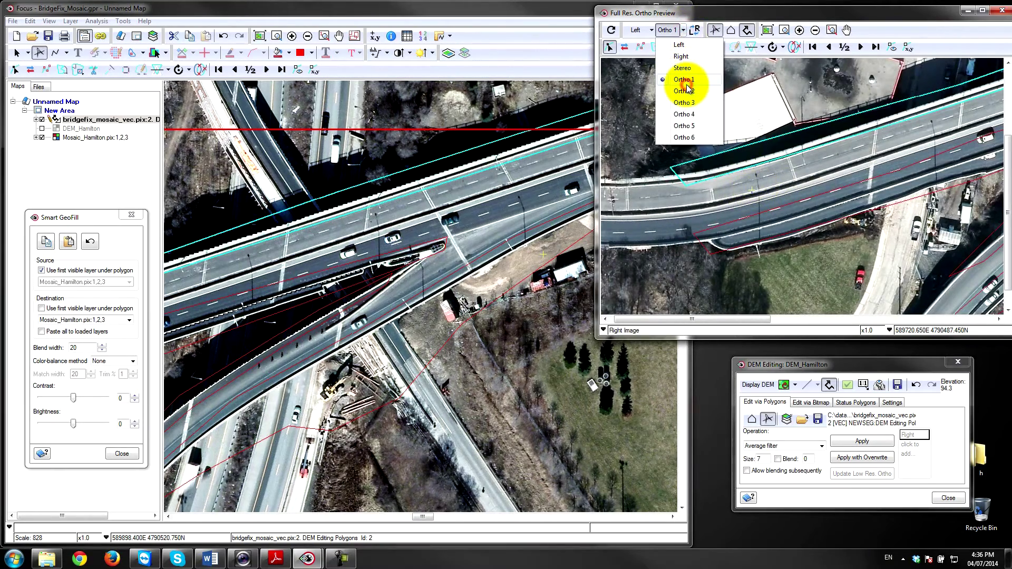
pyautogui.click(685, 91)
pyautogui.moveTo(776, 198); pyautogui.dragTo(768, 237, button='middle')
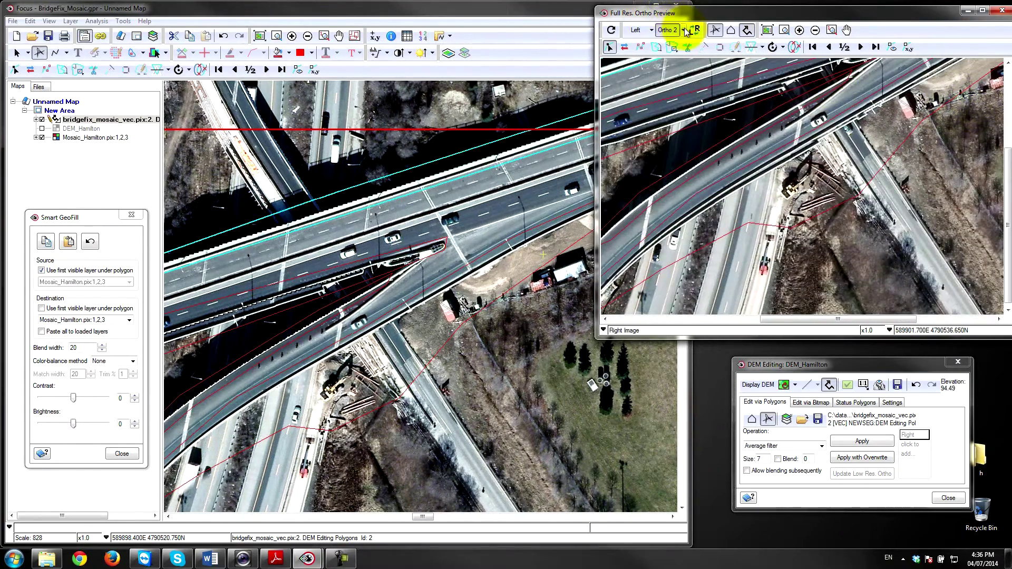
pyautogui.click(685, 30)
pyautogui.click(687, 102)
pyautogui.moveTo(730, 183); pyautogui.dragTo(734, 153, button='middle')
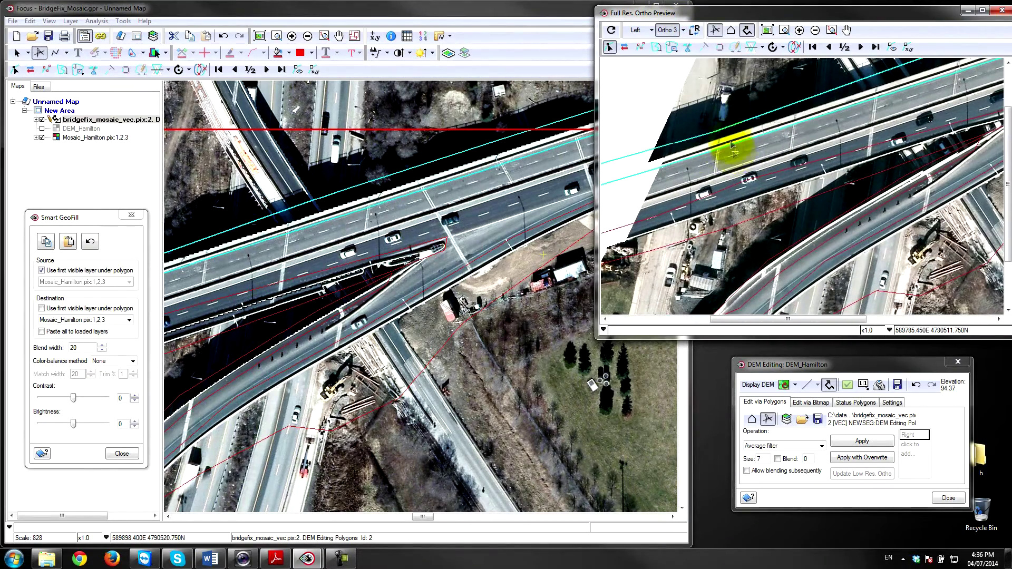
# Switch back to Ortho 2, then copy and paste its imagery into the mosaic polygon
pyautogui.click(683, 30)
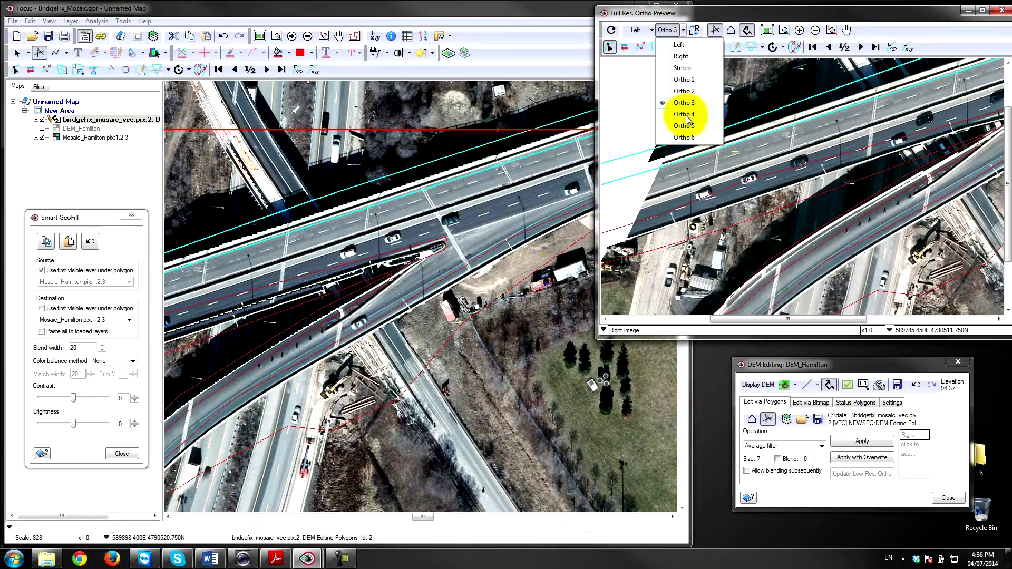
pyautogui.click(685, 91)
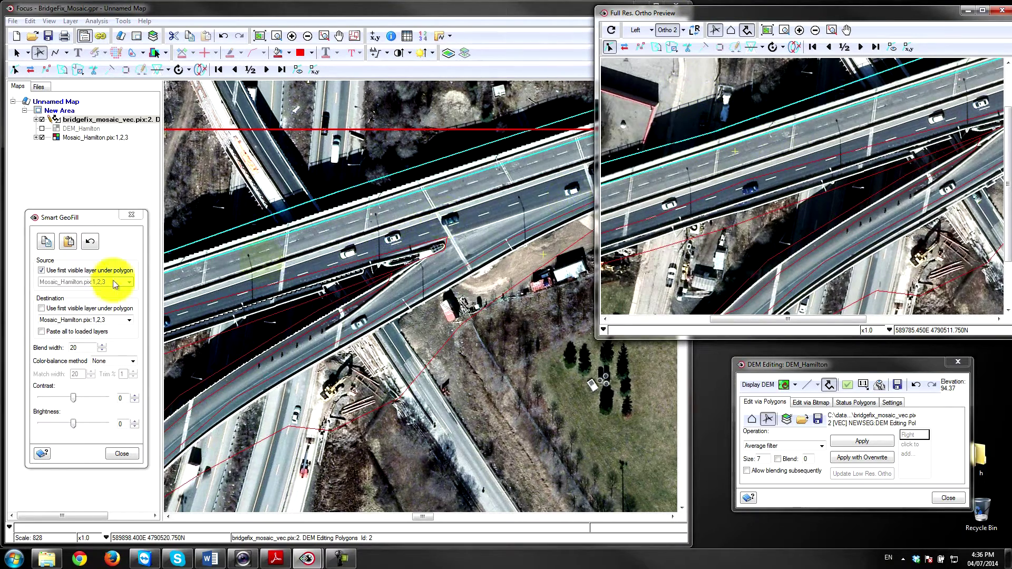
pyautogui.click(46, 242)
pyautogui.click(68, 242)
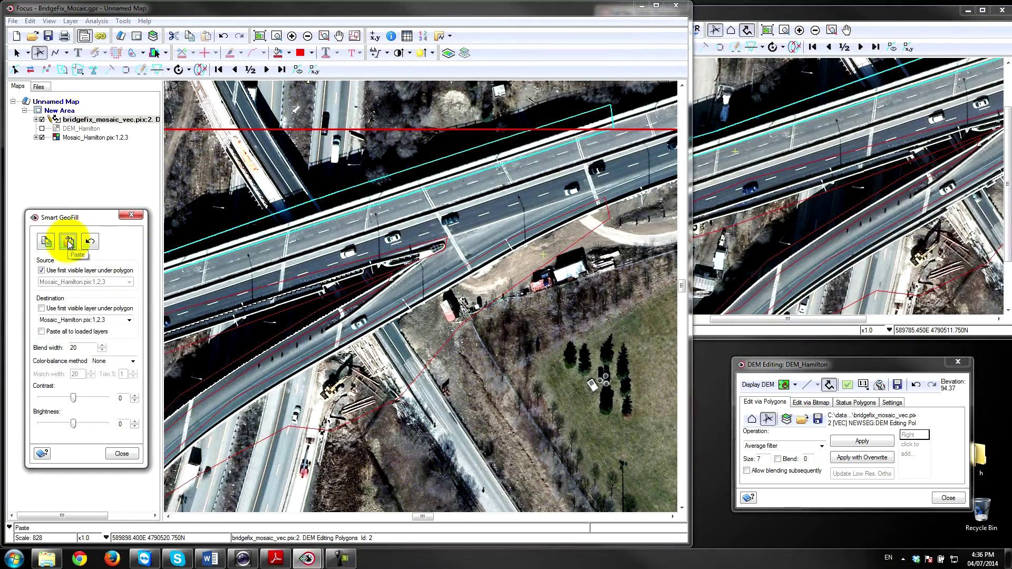
# Pan the mosaic to inspect the repaired upper road beside the buildings
pyautogui.moveTo(537, 184); pyautogui.dragTo(410, 217)
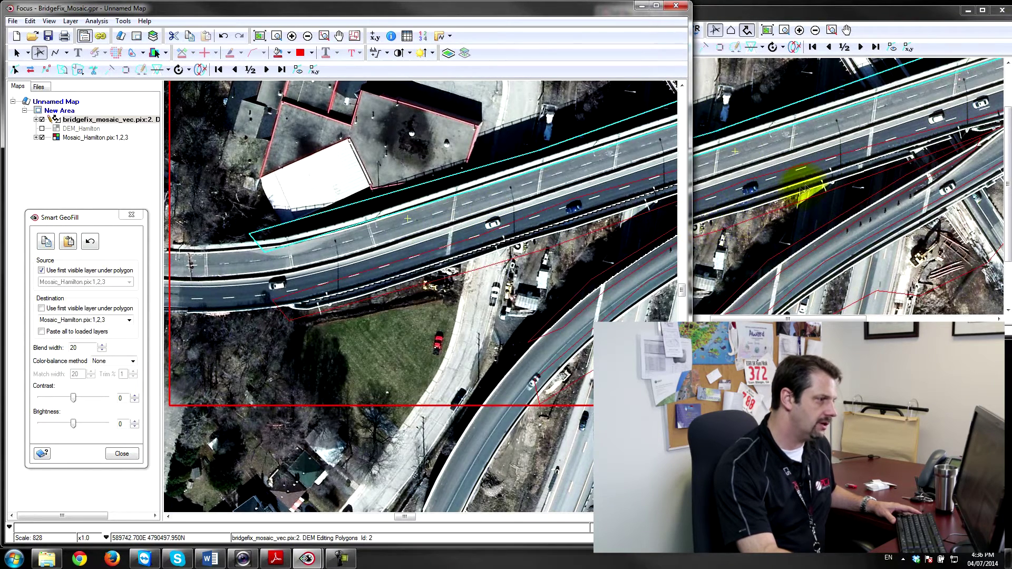
# Select polygon Id 1 on the lower road, zoom the preview into the ramp junction, and view Ortho 1
pyautogui.click(864, 12)
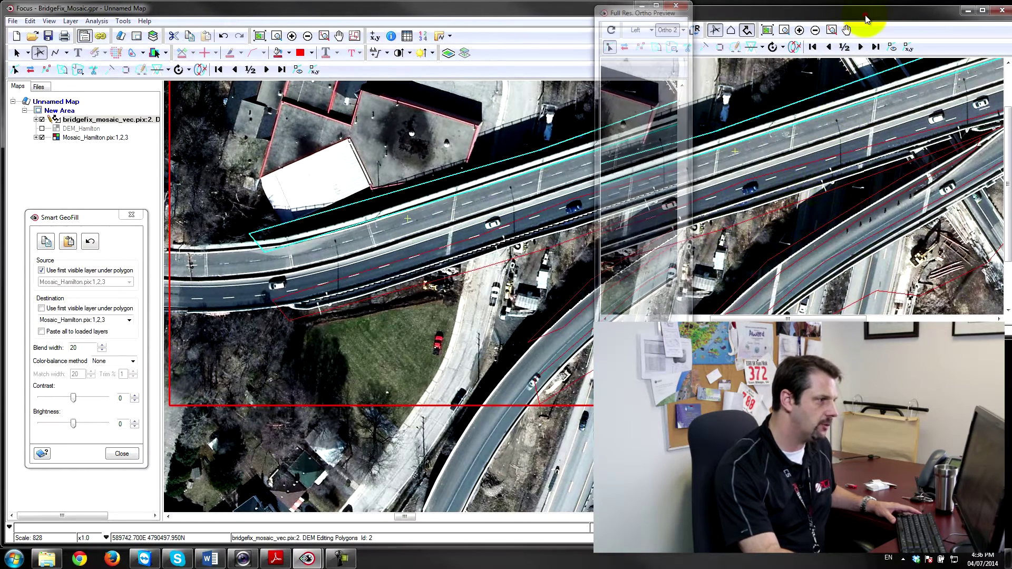
pyautogui.click(742, 213)
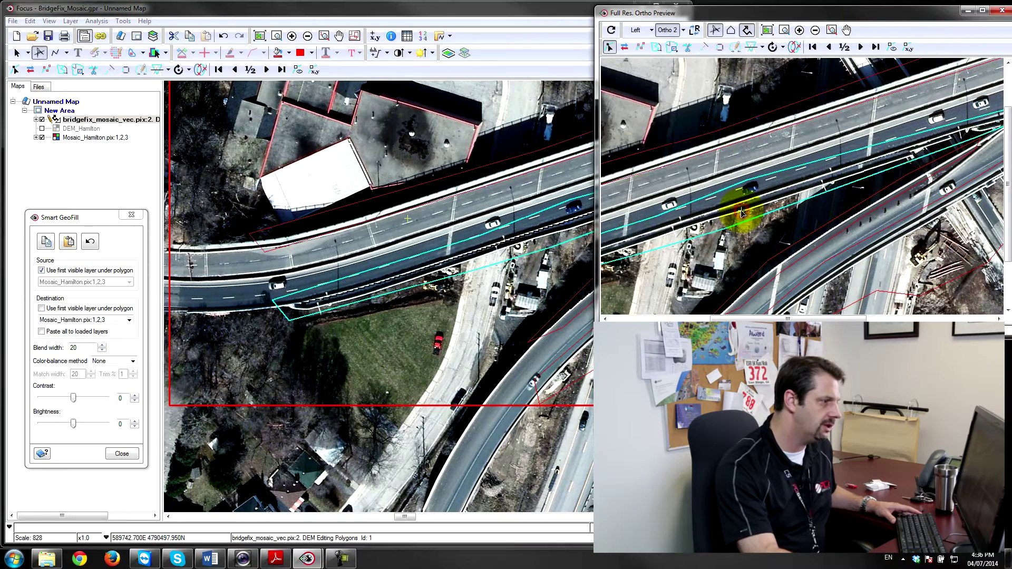
pyautogui.click(800, 30)
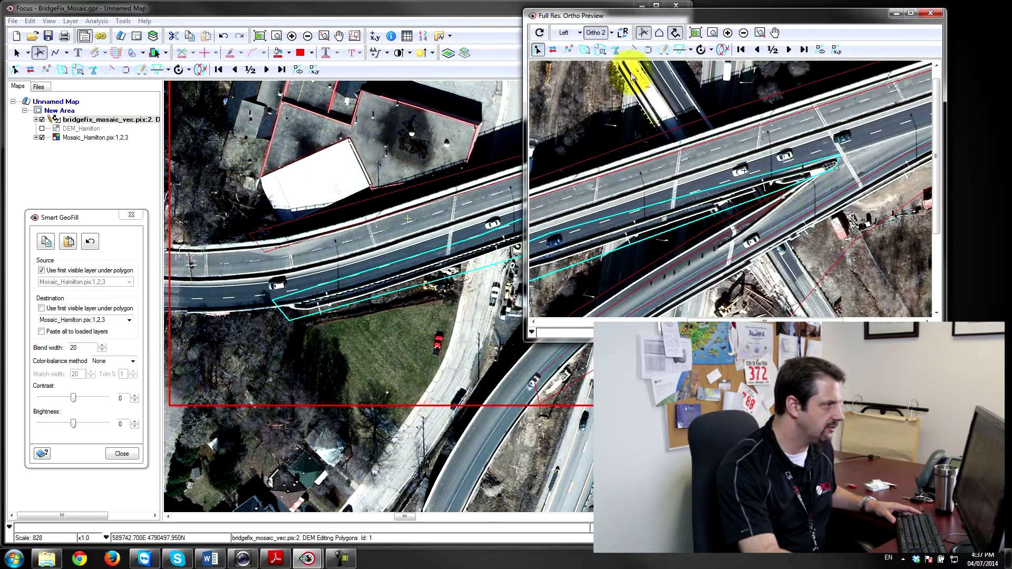
pyautogui.click(611, 32)
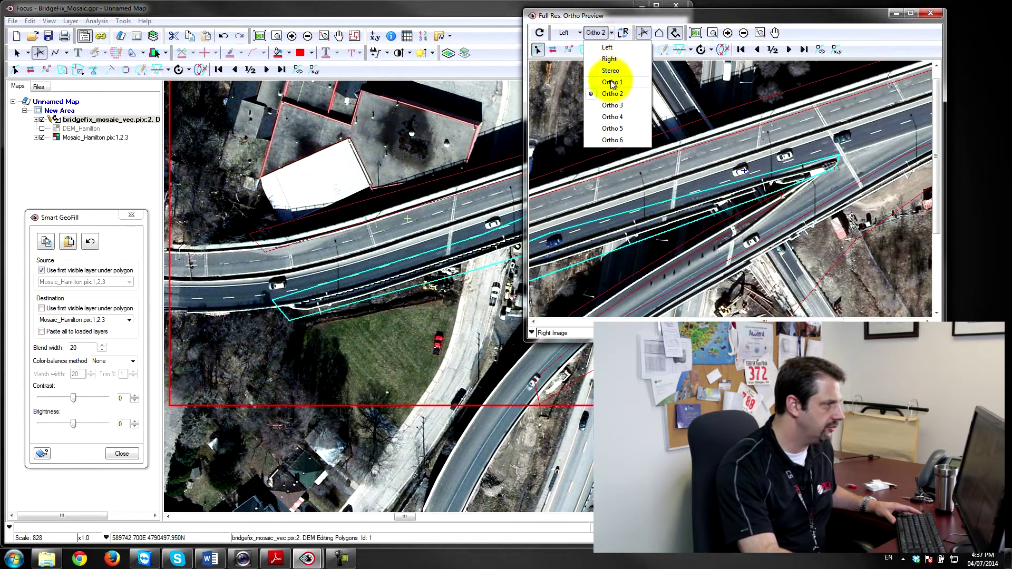
pyautogui.click(612, 82)
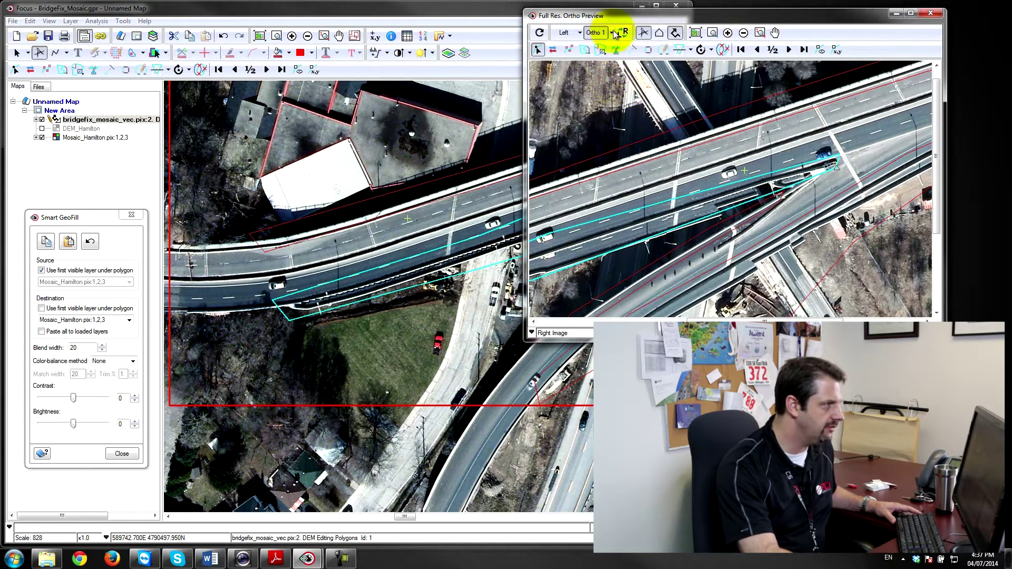
# Compare Ortho 2 and Ortho 3 over the lower road, ending on Ortho 4
pyautogui.click(613, 33)
pyautogui.click(609, 90)
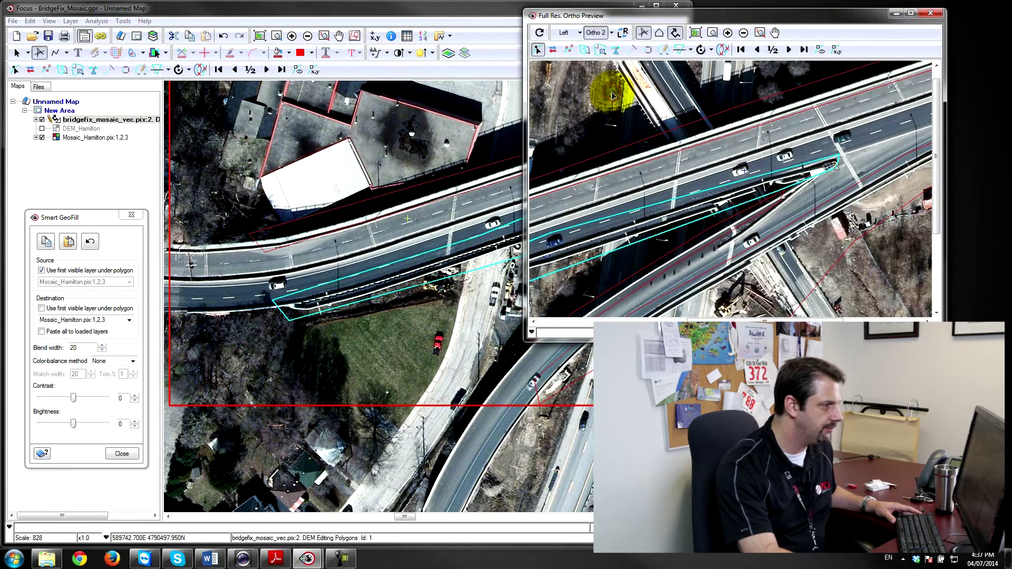
pyautogui.click(612, 33)
pyautogui.click(609, 98)
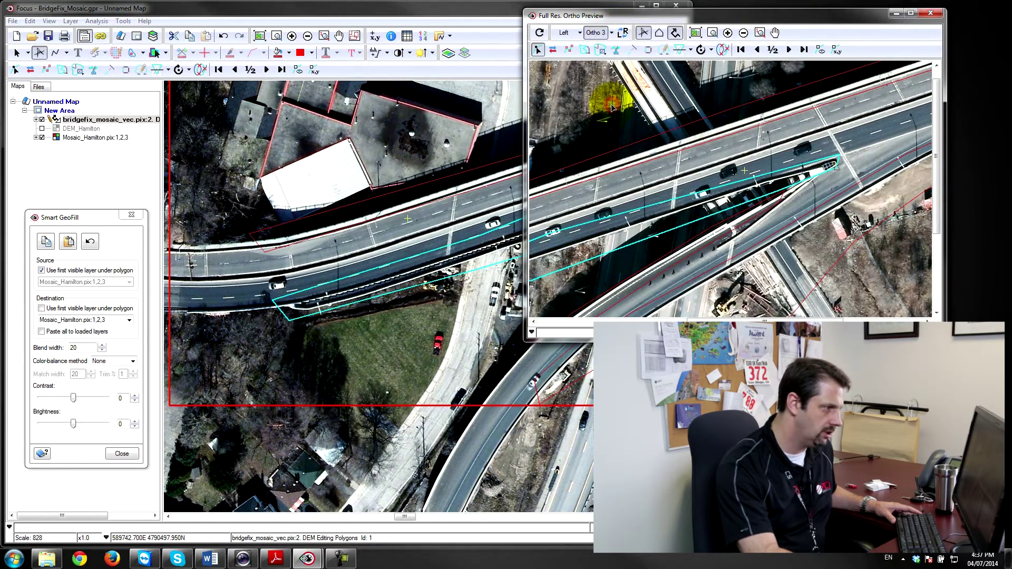
pyautogui.moveTo(671, 226); pyautogui.dragTo(599, 246)
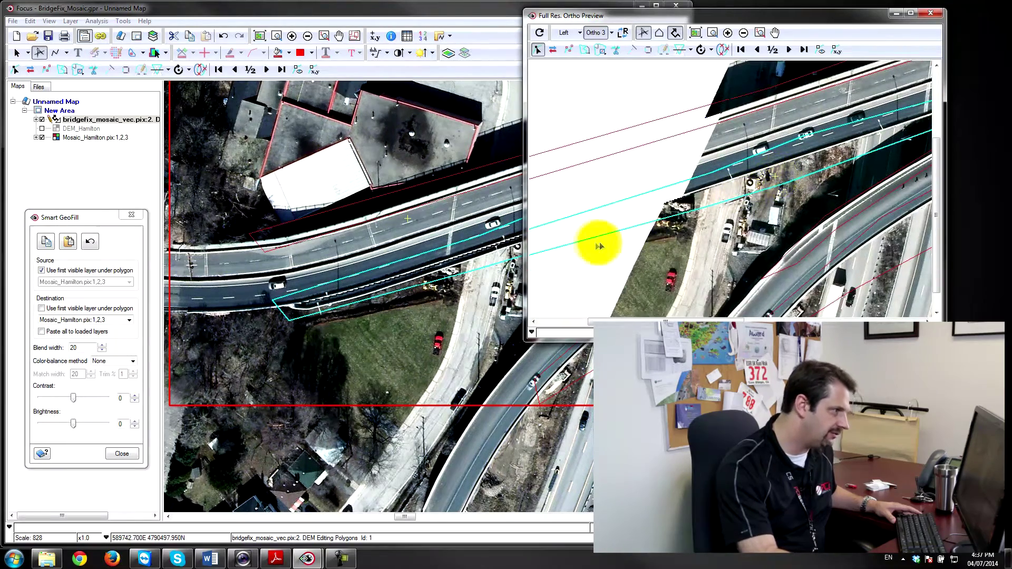
pyautogui.click(611, 33)
pyautogui.click(610, 118)
pyautogui.moveTo(705, 192); pyautogui.dragTo(757, 196)
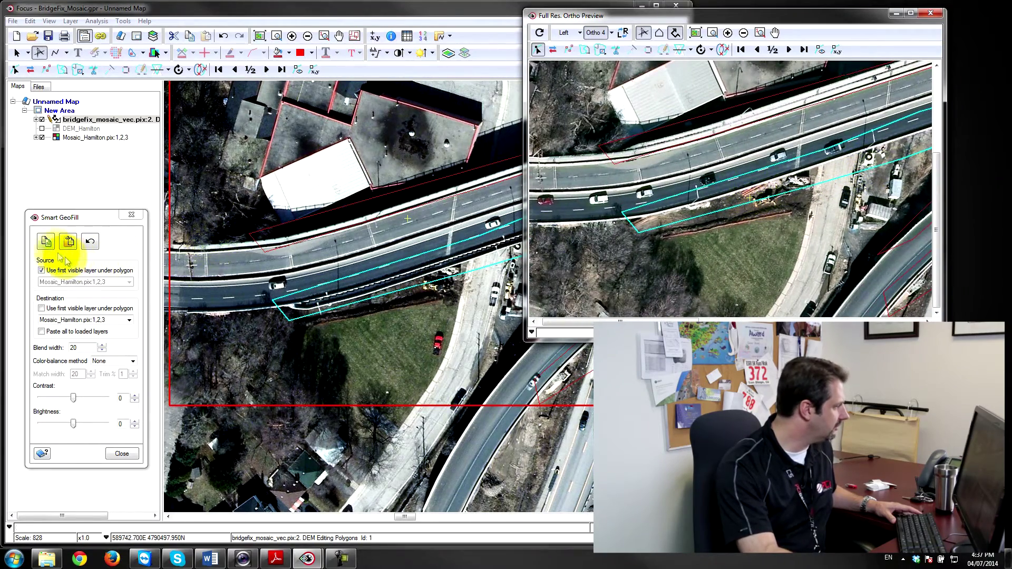
# Copy the Ortho 4 imagery under the first bridge polygon and pan to the bridge area
pyautogui.click(71, 221)
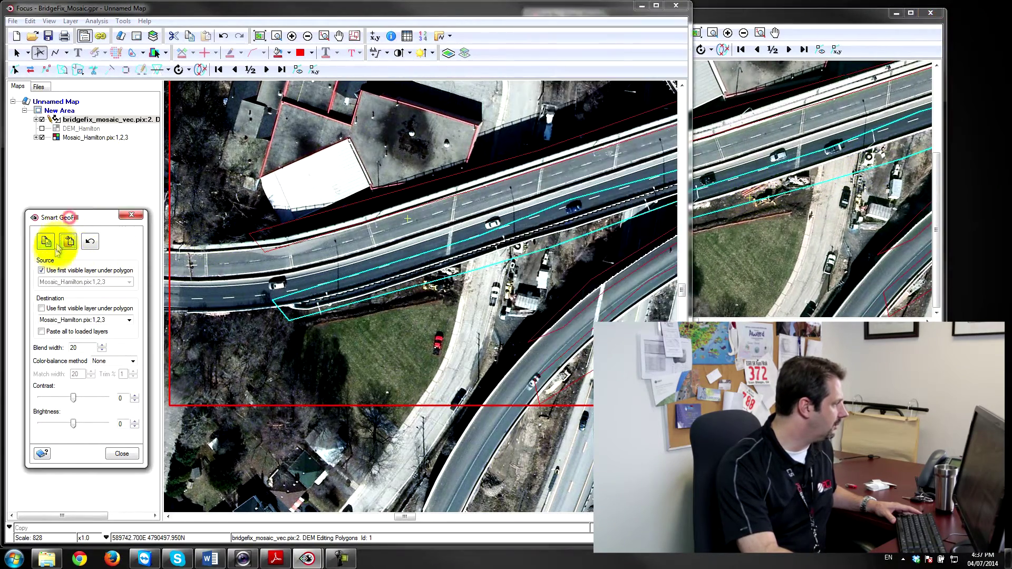
pyautogui.click(46, 243)
pyautogui.moveTo(485, 282); pyautogui.dragTo(435, 306)
pyautogui.scroll(-1, 436, 310)
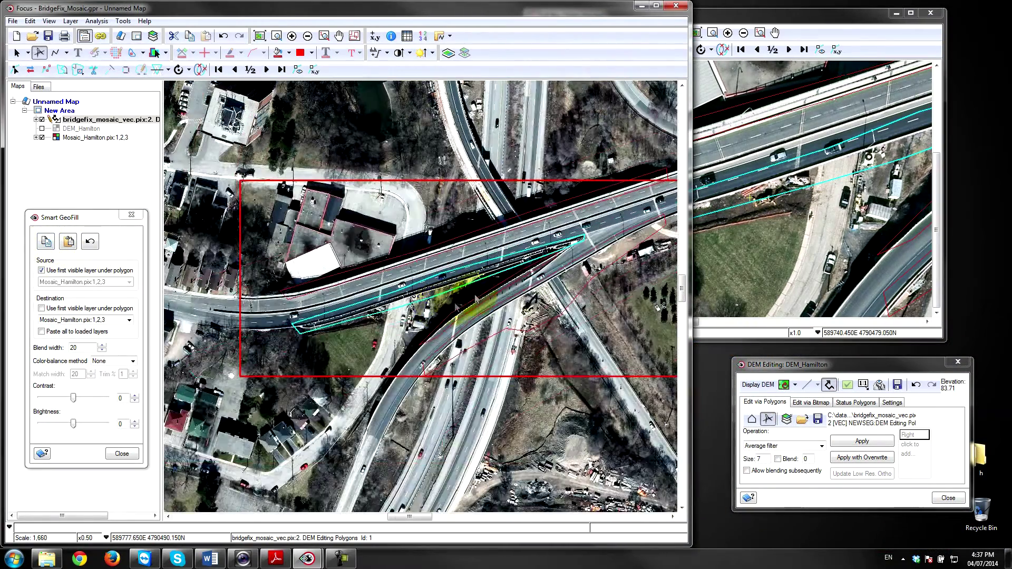
pyautogui.scroll(1, 486, 281)
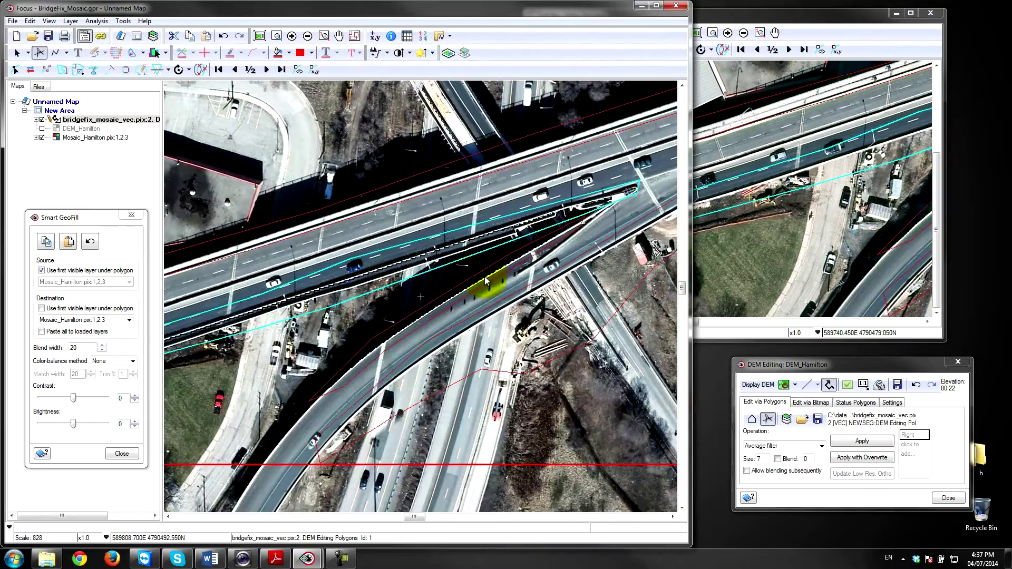
# Paste the Ortho 4 imagery into the lower-road bridge polygon and check the filled area
pyautogui.click(91, 241)
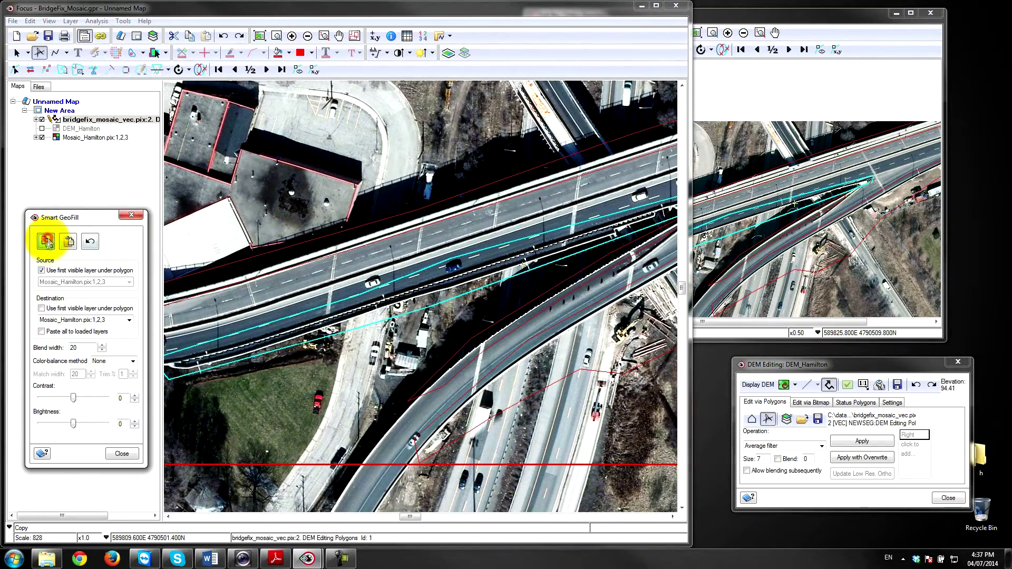
pyautogui.click(46, 241)
pyautogui.click(69, 241)
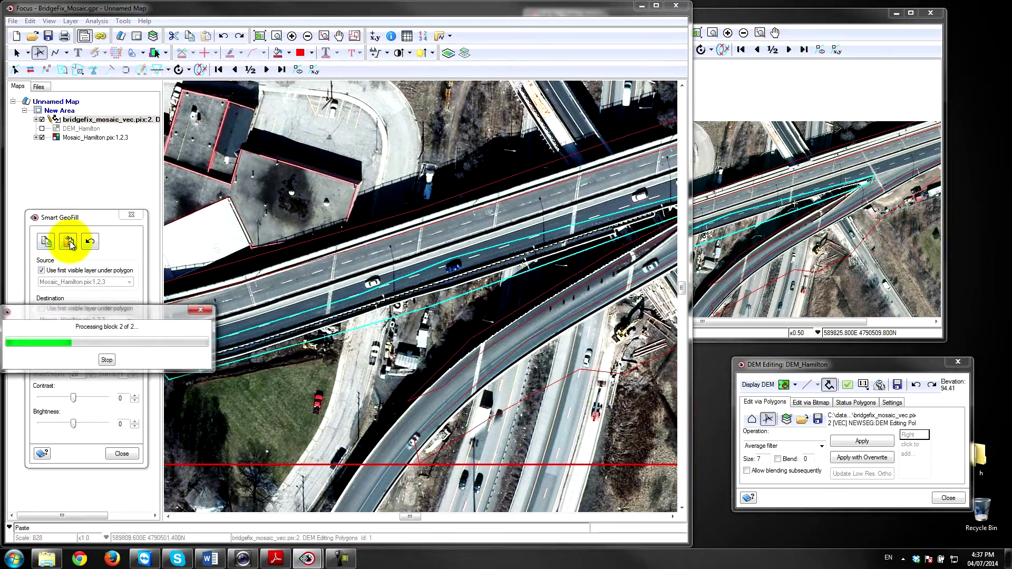
pyautogui.moveTo(522, 280); pyautogui.dragTo(326, 401, button='middle')
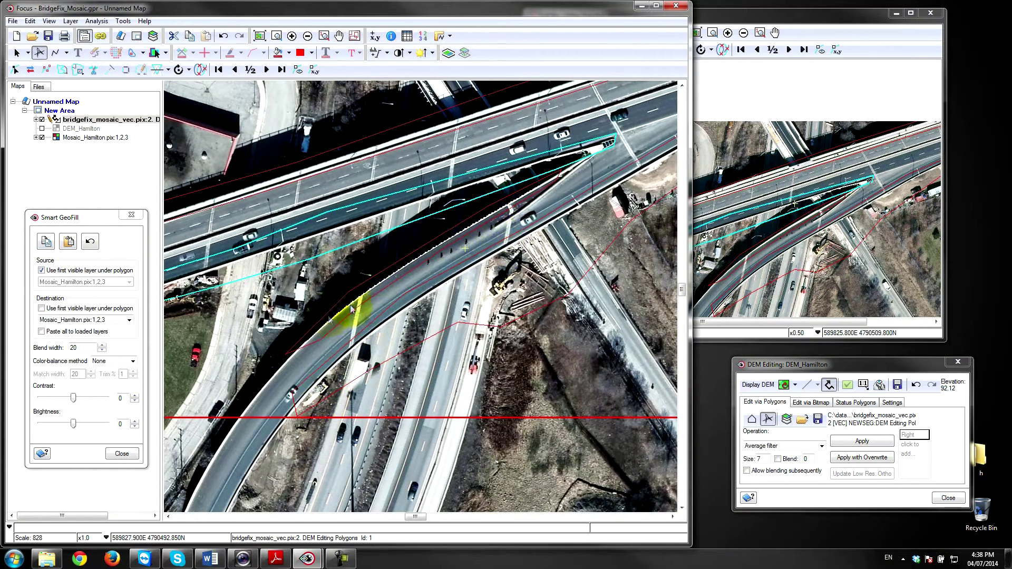
pyautogui.click(819, 16)
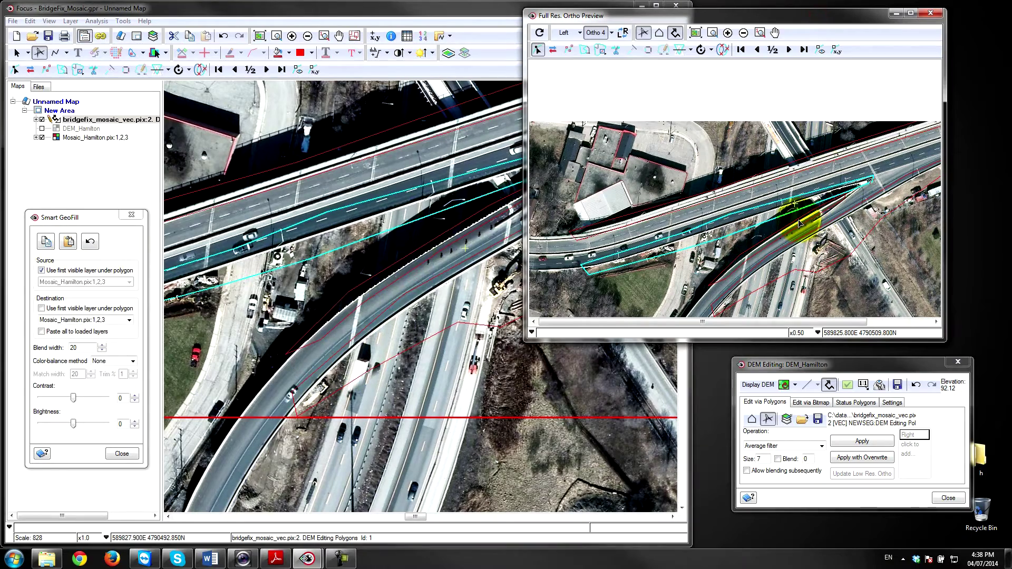
# Deselect the filled polygon and select bridge polygon Id 3 in the 1:1 preview
pyautogui.click(797, 218)
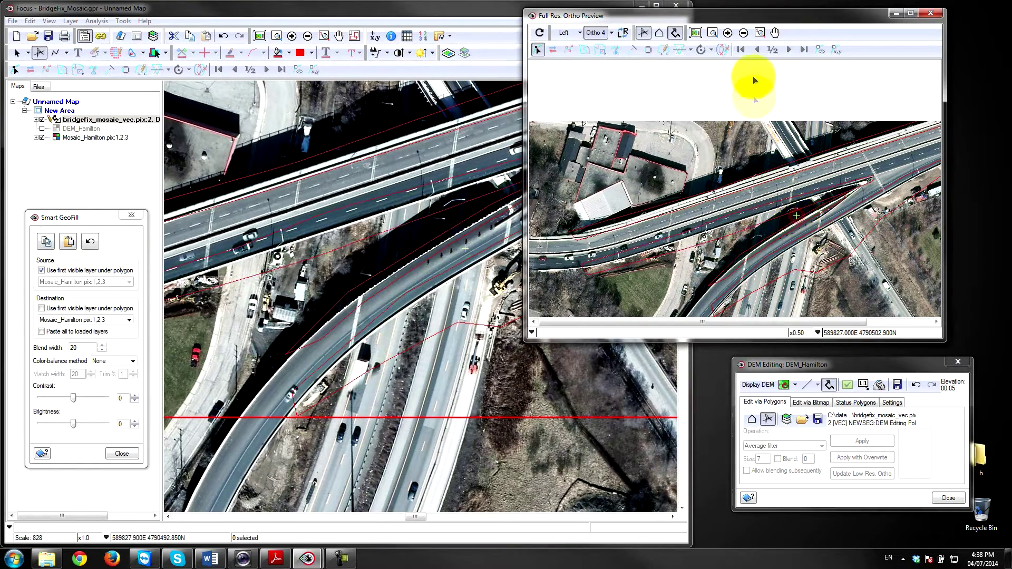
pyautogui.click(759, 32)
pyautogui.moveTo(797, 203); pyautogui.dragTo(810, 186)
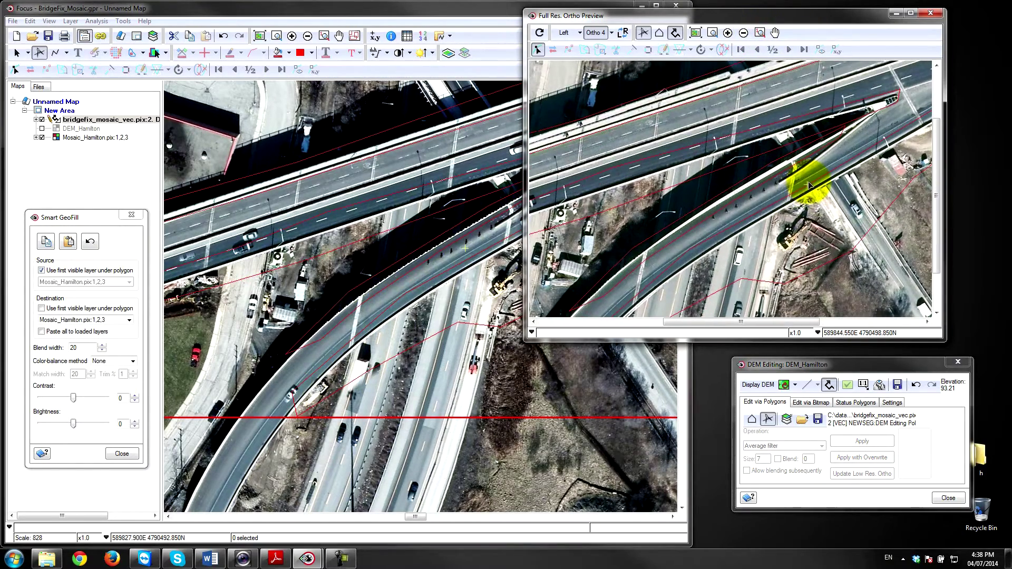
pyautogui.click(736, 198)
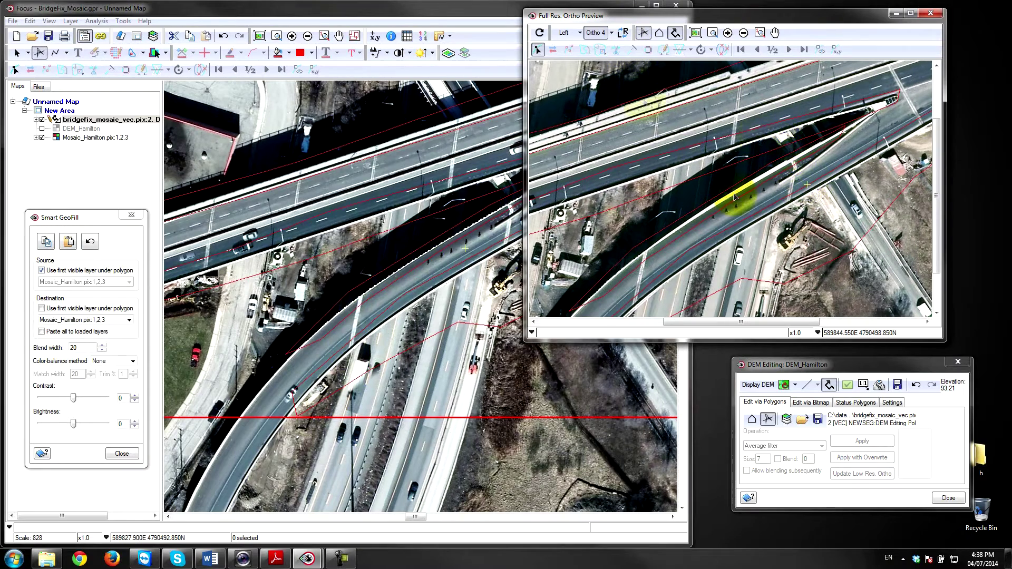
pyautogui.click(768, 177)
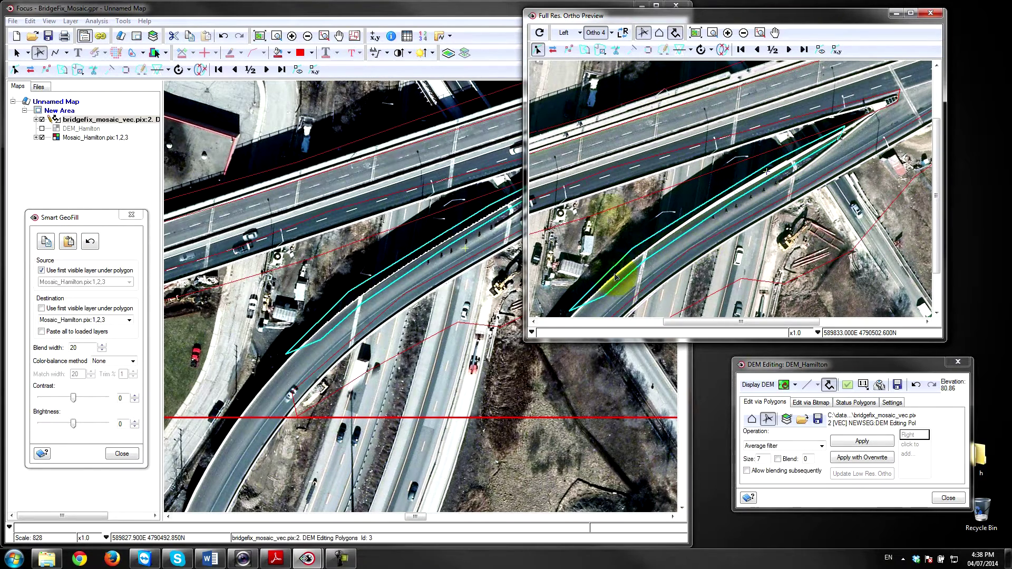
# Set Ortho 1 as the source image and inspect its imagery in the preview
pyautogui.click(601, 35)
pyautogui.click(613, 33)
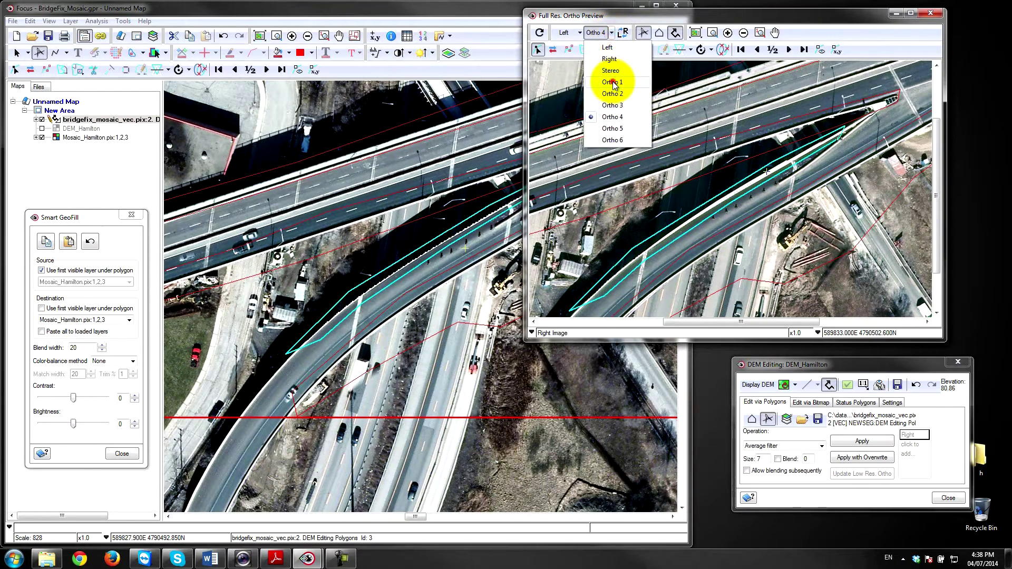
pyautogui.click(607, 67)
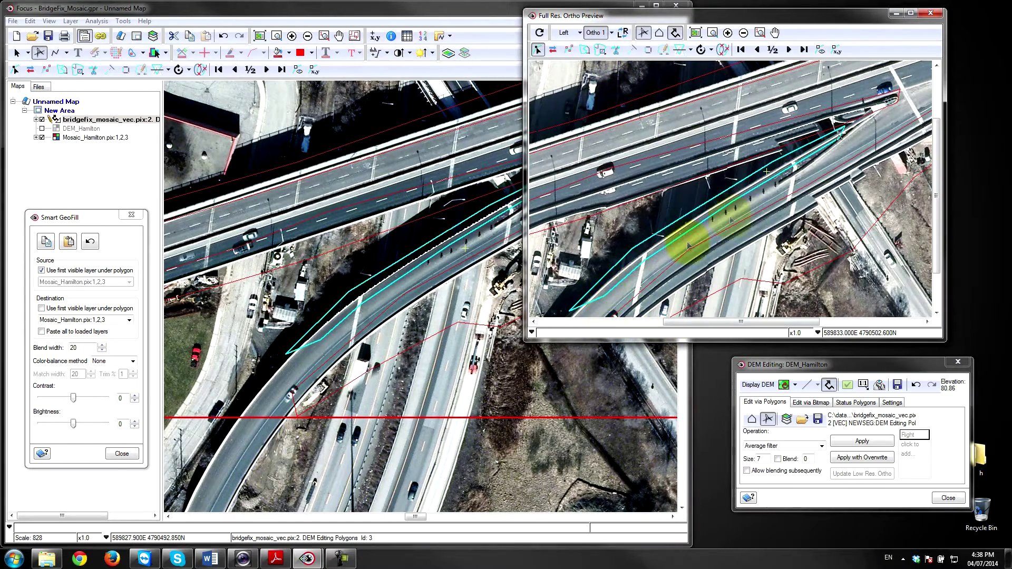
pyautogui.scroll(5, 822, 155)
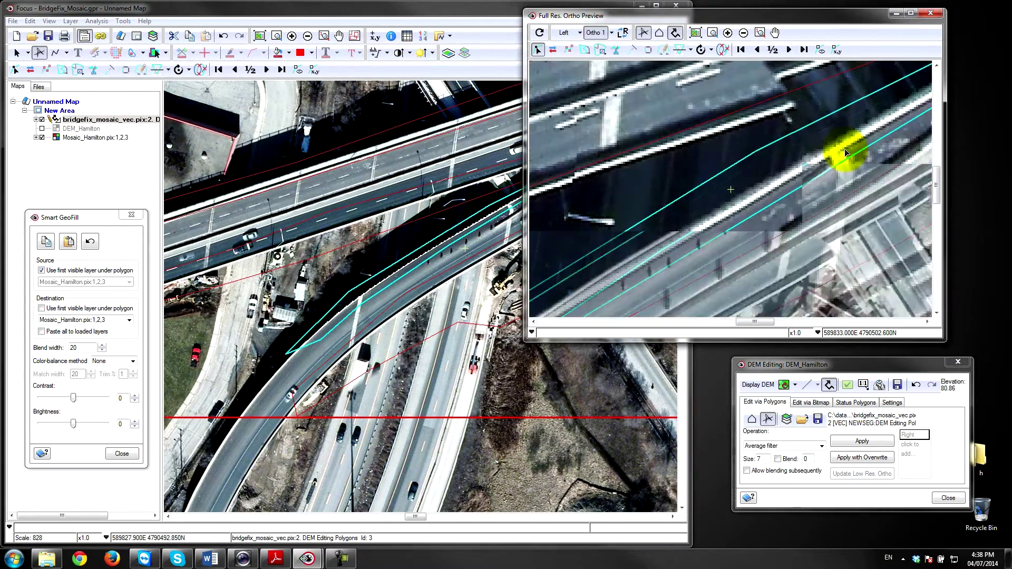
pyautogui.scroll(5, 835, 152)
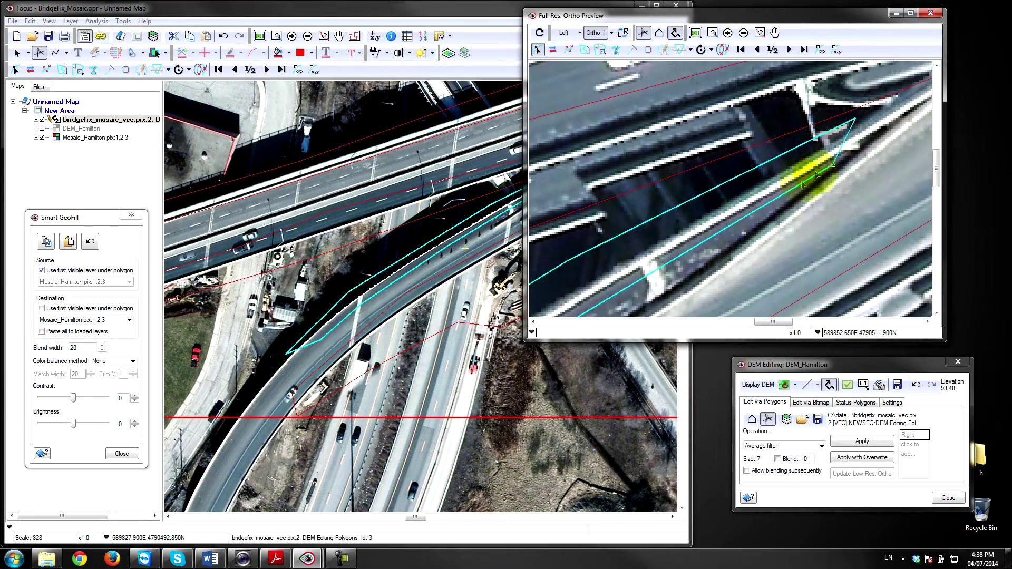
pyautogui.moveTo(806, 174); pyautogui.dragTo(808, 217)
pyautogui.moveTo(842, 185); pyautogui.dragTo(811, 181)
# Copy and paste Ortho 1 imagery into bridge polygon Id 3
pyautogui.click(79, 216)
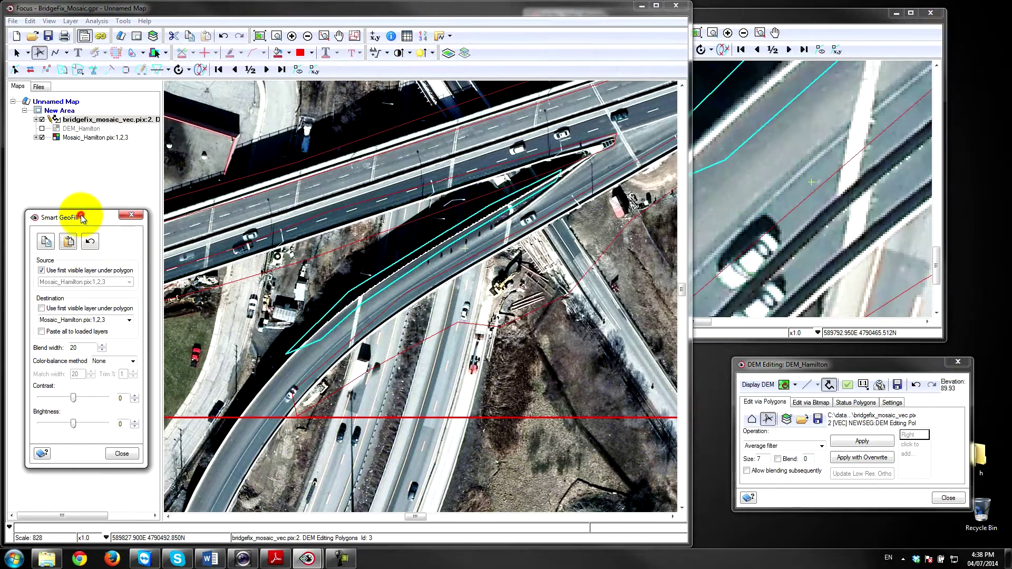
pyautogui.click(46, 241)
pyautogui.click(68, 241)
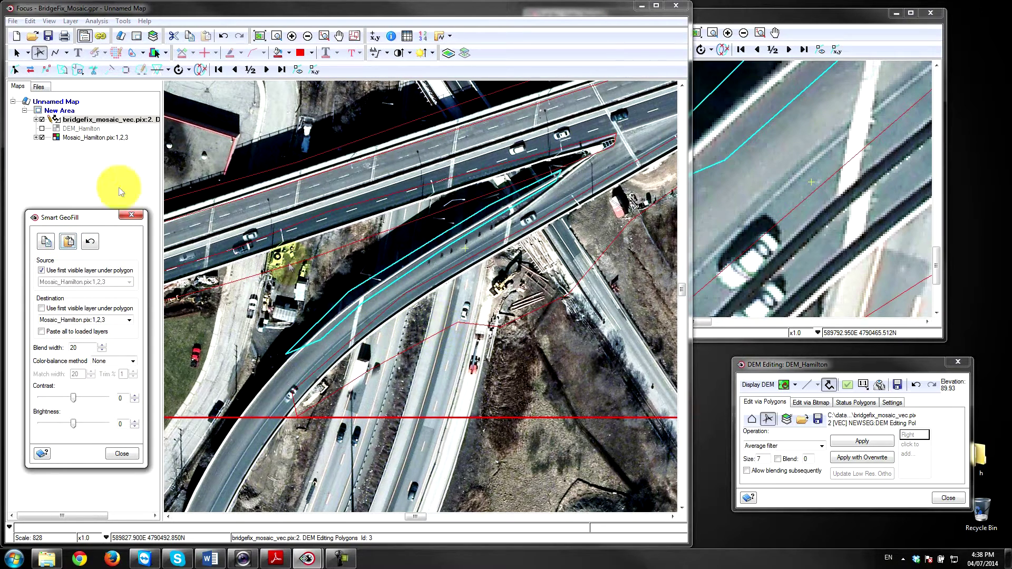
# Hide the bridgefix_mosaic_vec layer and zoom out to inspect the repaired bridge
pyautogui.click(43, 120)
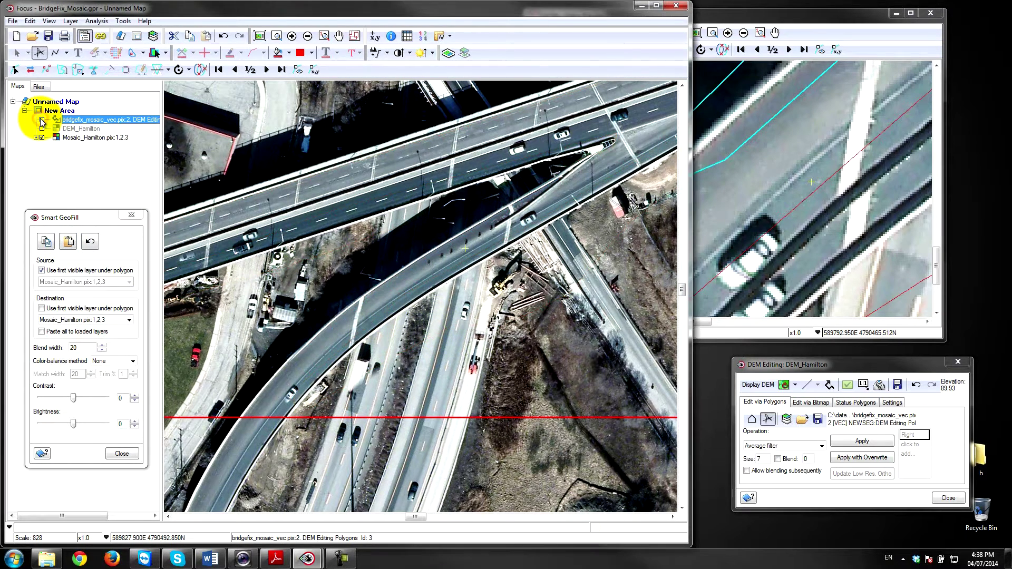
pyautogui.moveTo(96, 224); pyautogui.dragTo(66, 223)
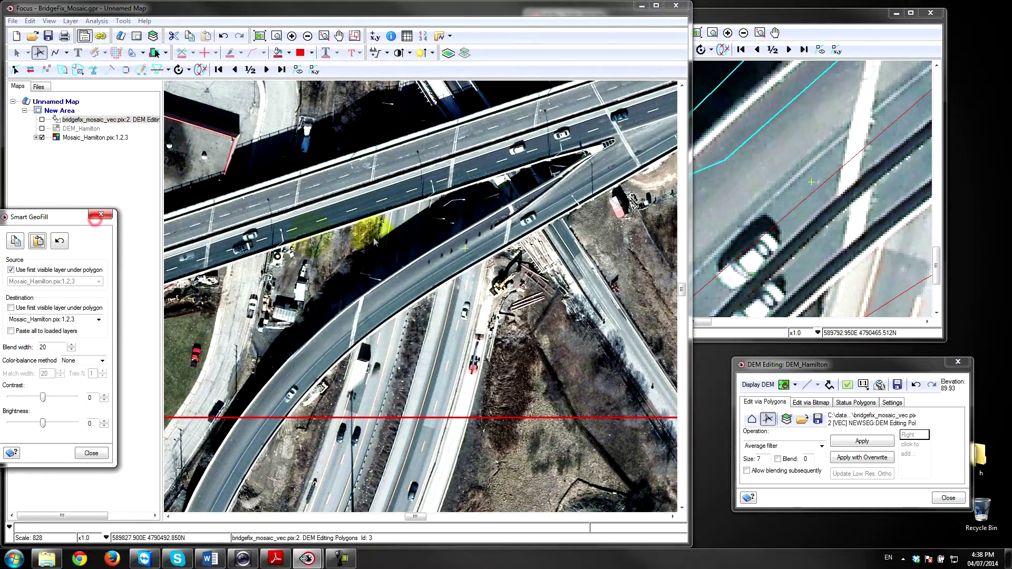
pyautogui.scroll(-1, 393, 233)
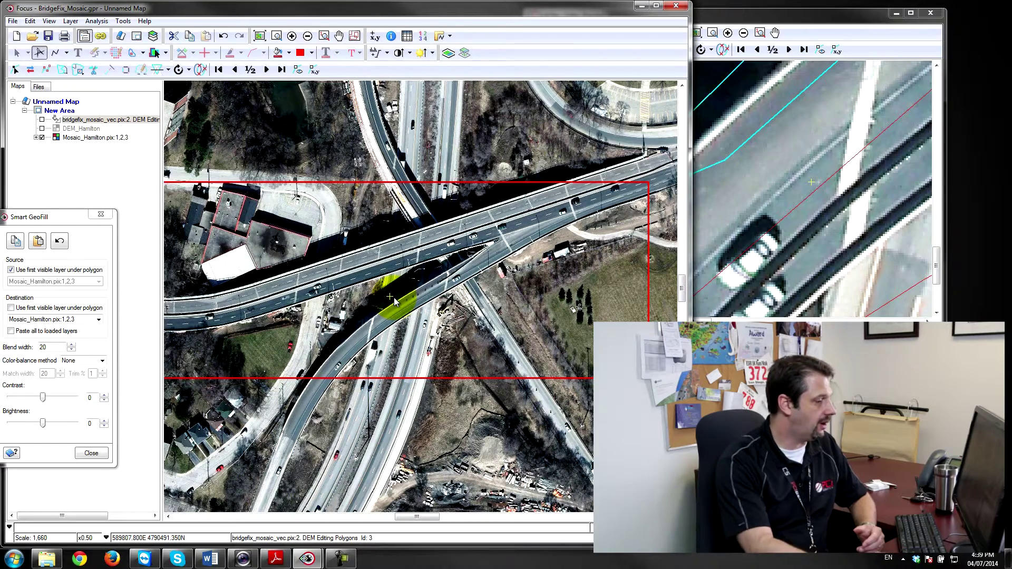
pyautogui.moveTo(44, 216); pyautogui.dragTo(122, 210)
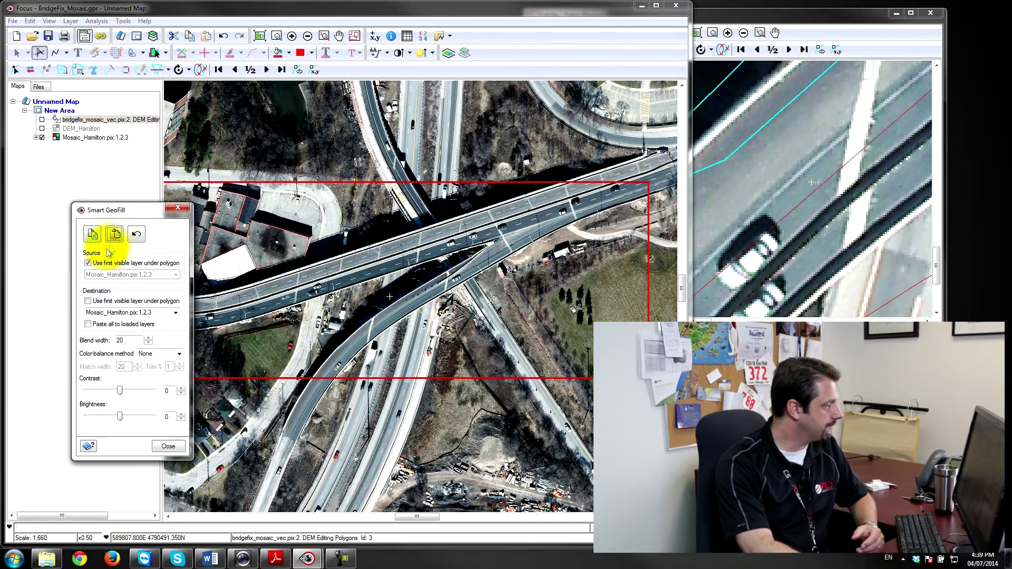